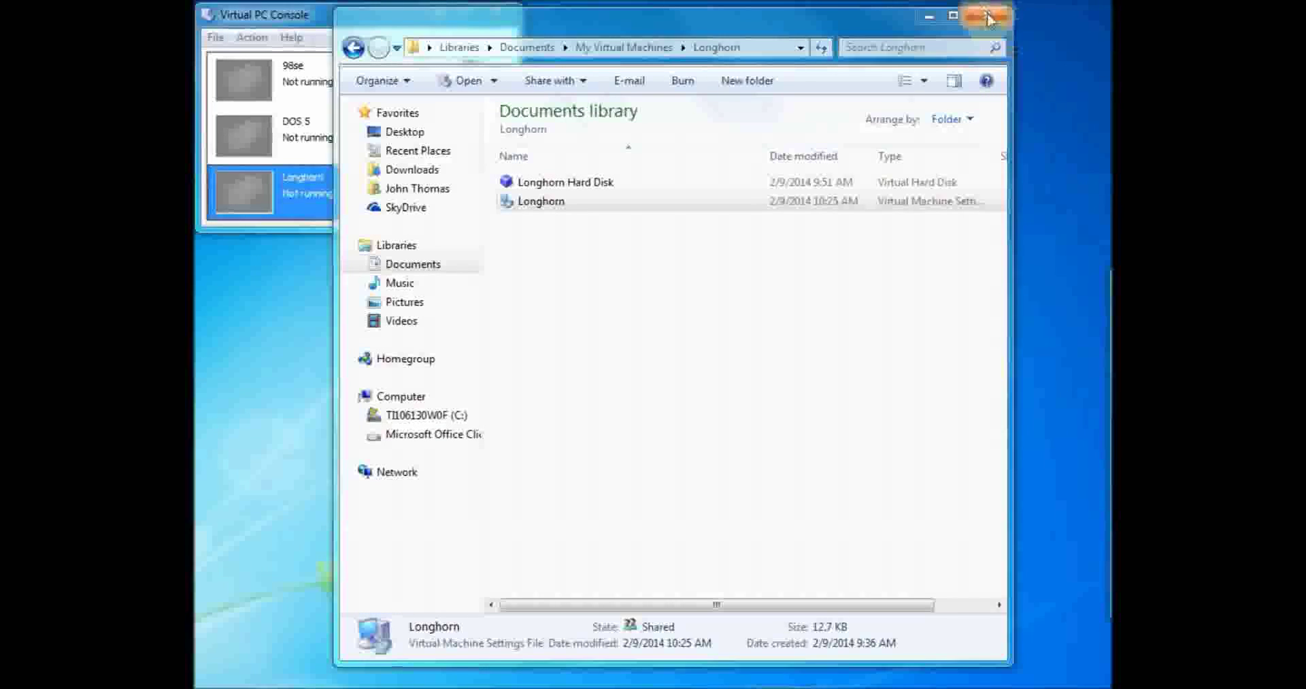
- Close the file window, check the Longhorn build's BIOS date on the web page in the browser, and return to the Virtual PC Console
left_click(987, 15)
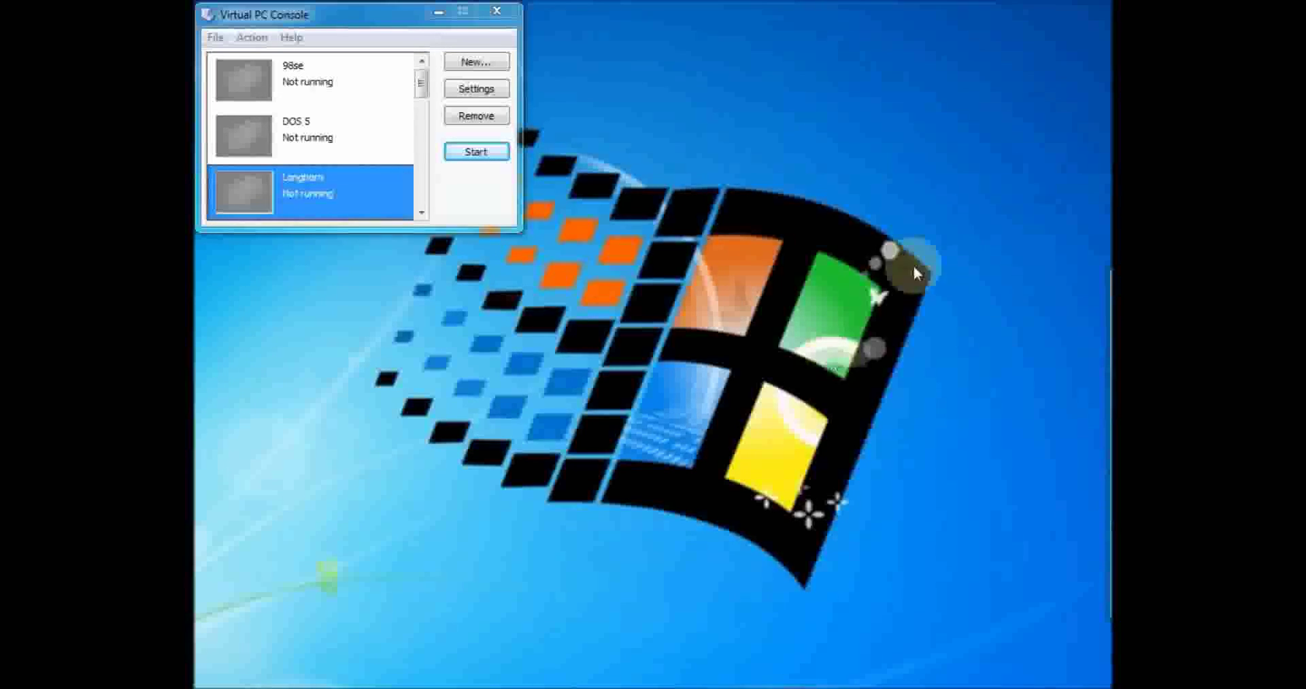
key("alt+Tab")
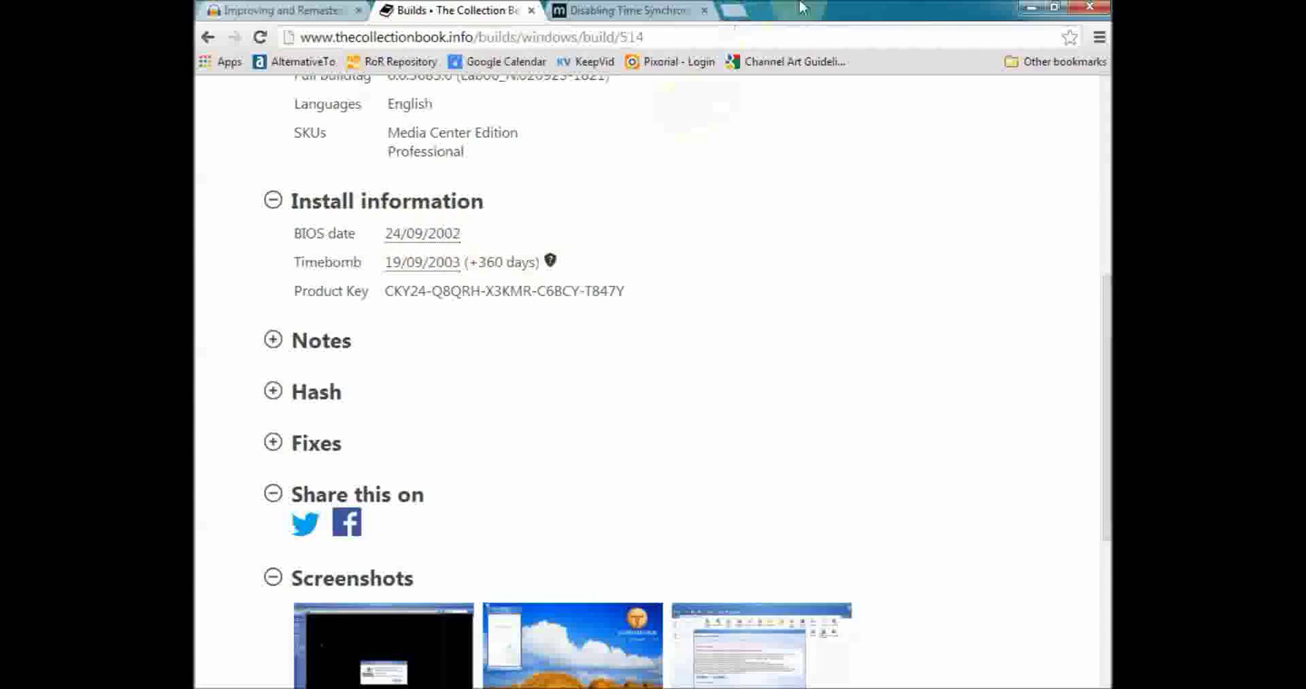
left_click(1031, 7)
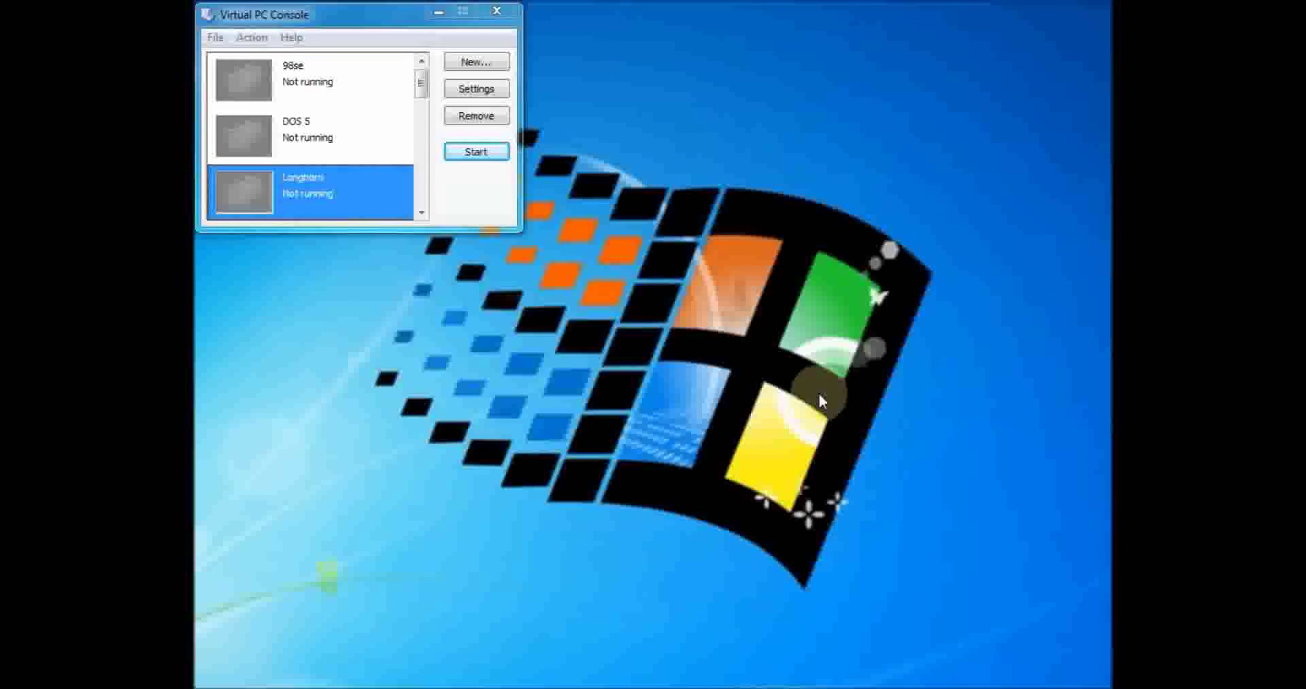
- Start the Longhorn virtual machine and try to set its BIOS system date to 09/24/2002, saving the changes on exit
double_click(359, 215)
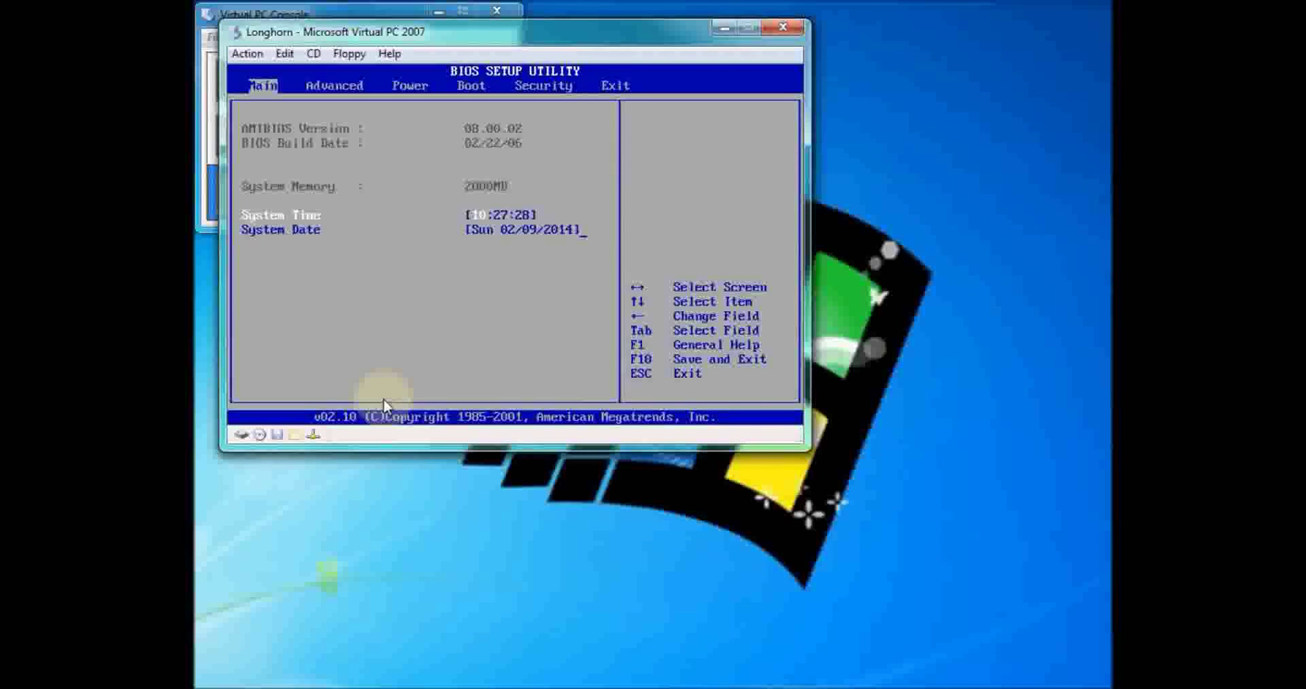
key("Down")
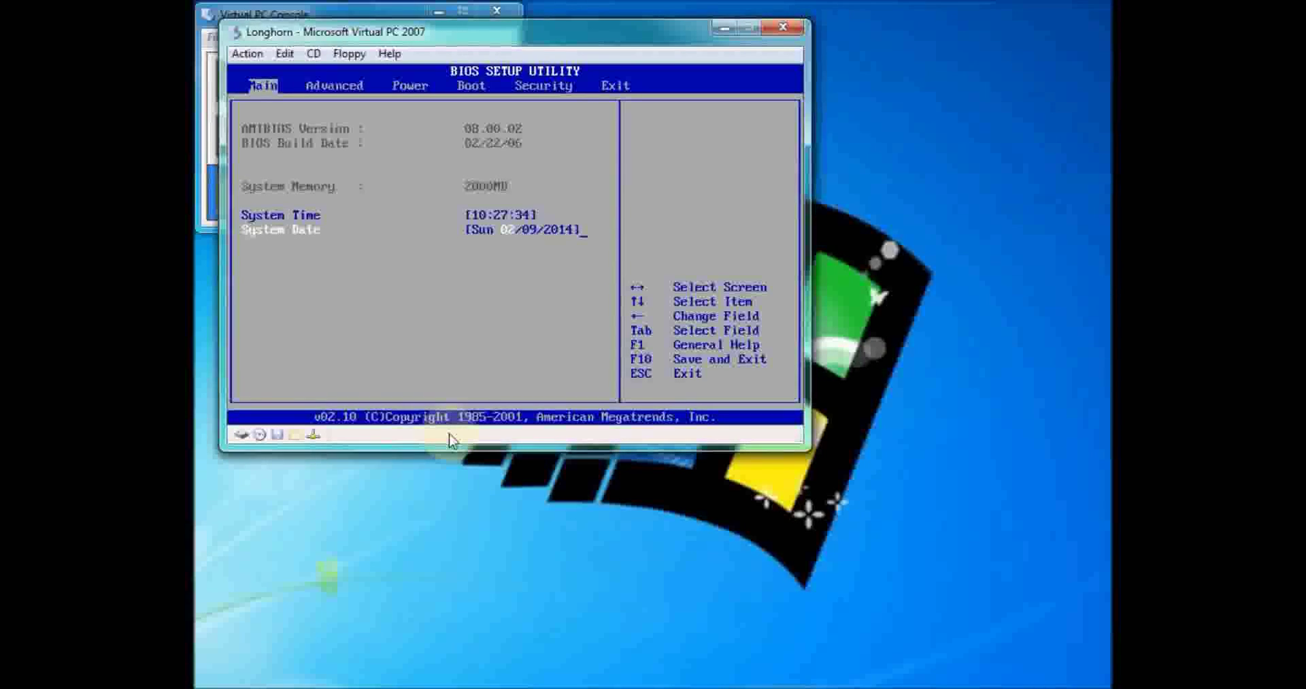
type("09/24/")
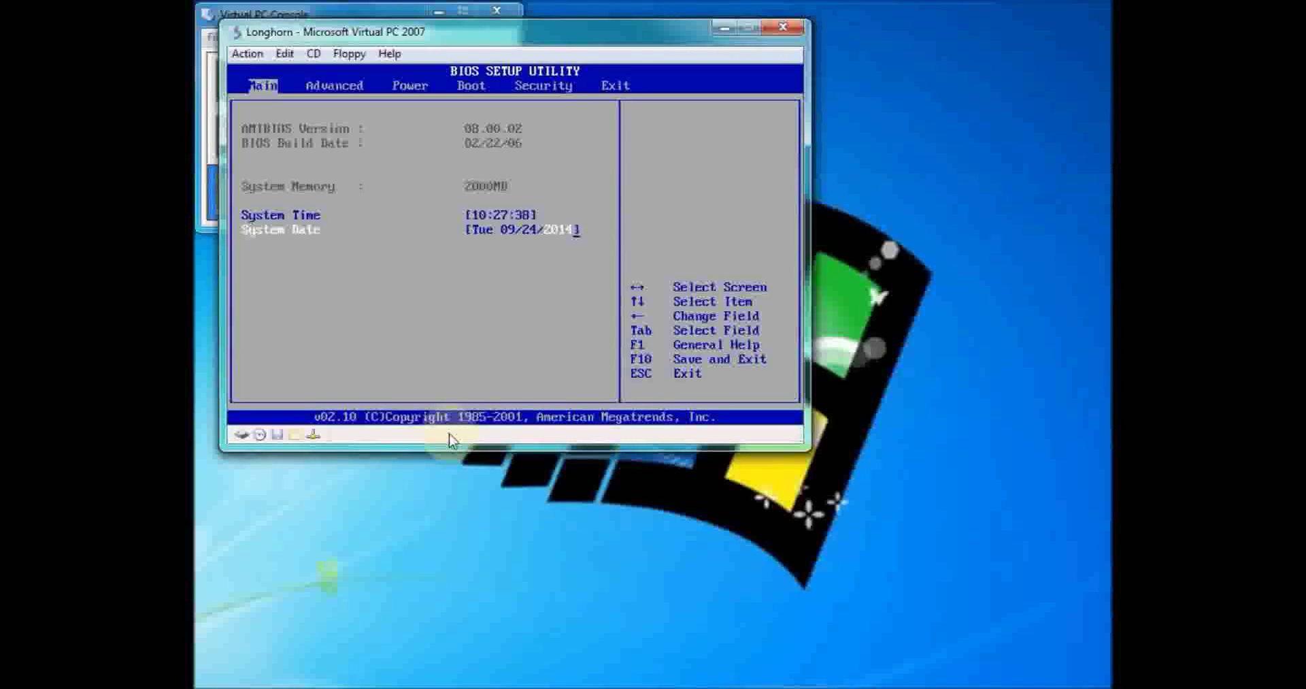
type("2002")
key("Left")
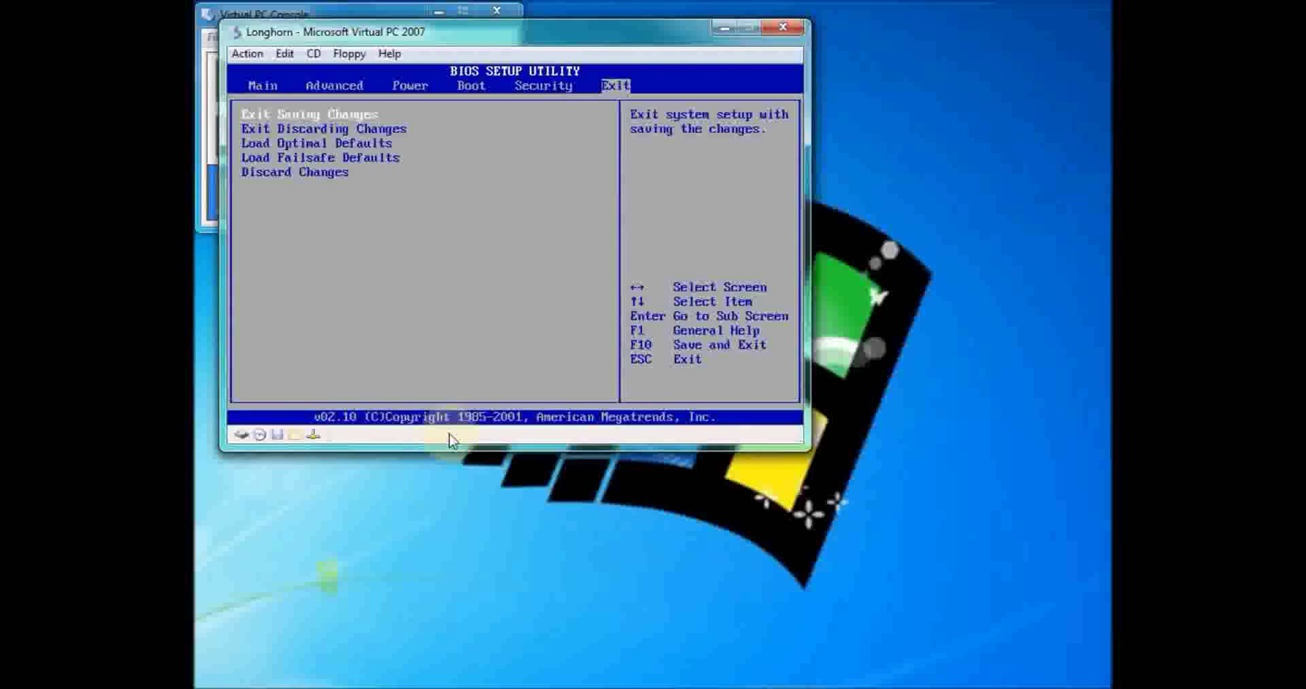
key("Return")
key("Return")
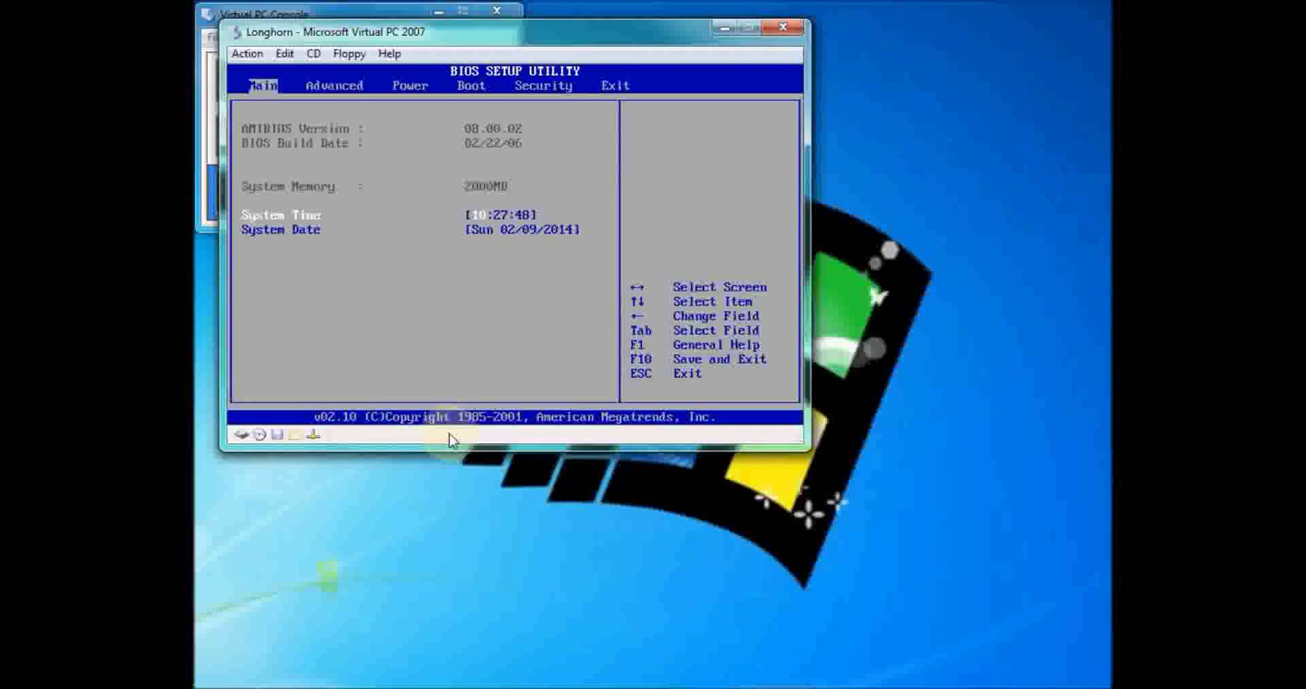
- Check the system date in the BIOS setup again and turn off the Longhorn virtual machine
key("Down")
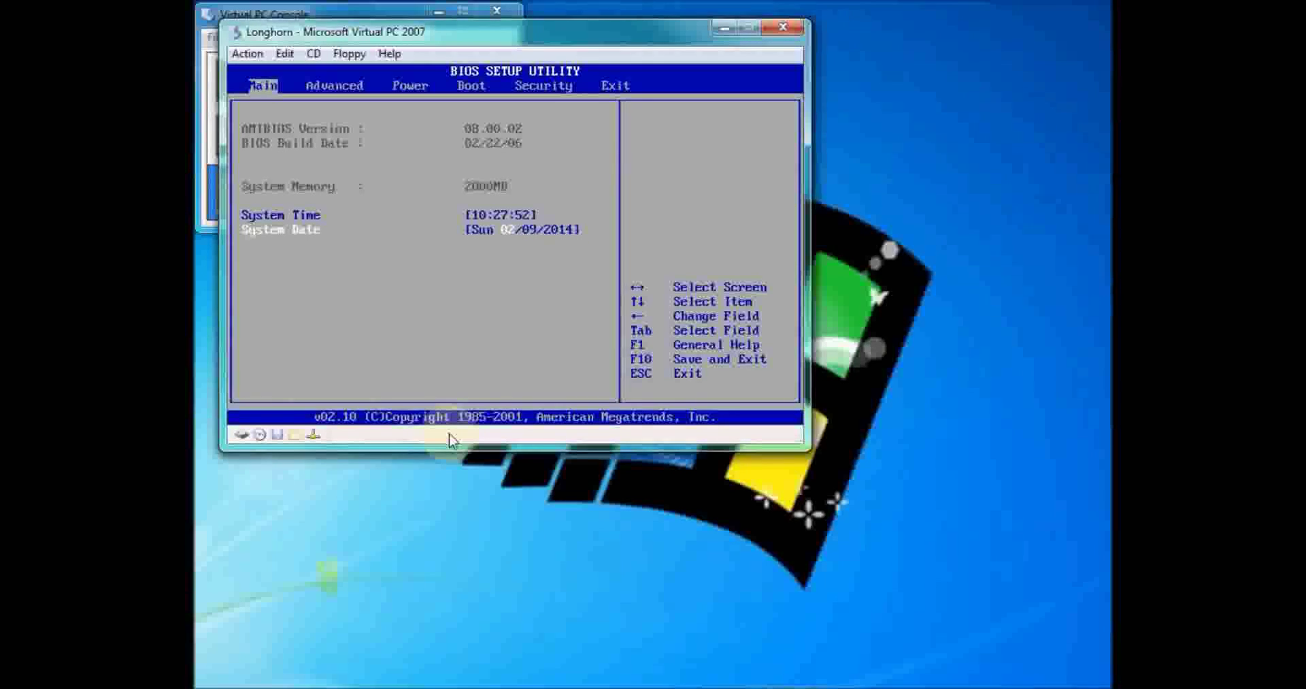
key("Up")
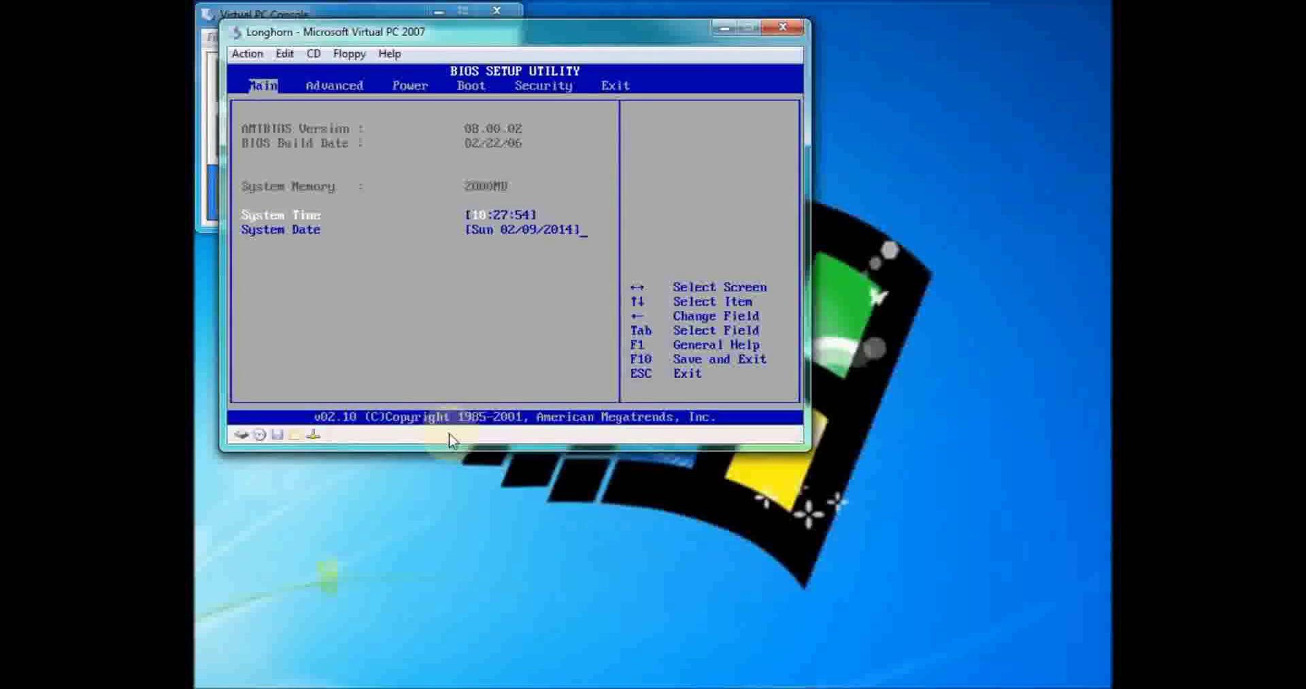
left_click(783, 27)
left_click(564, 285)
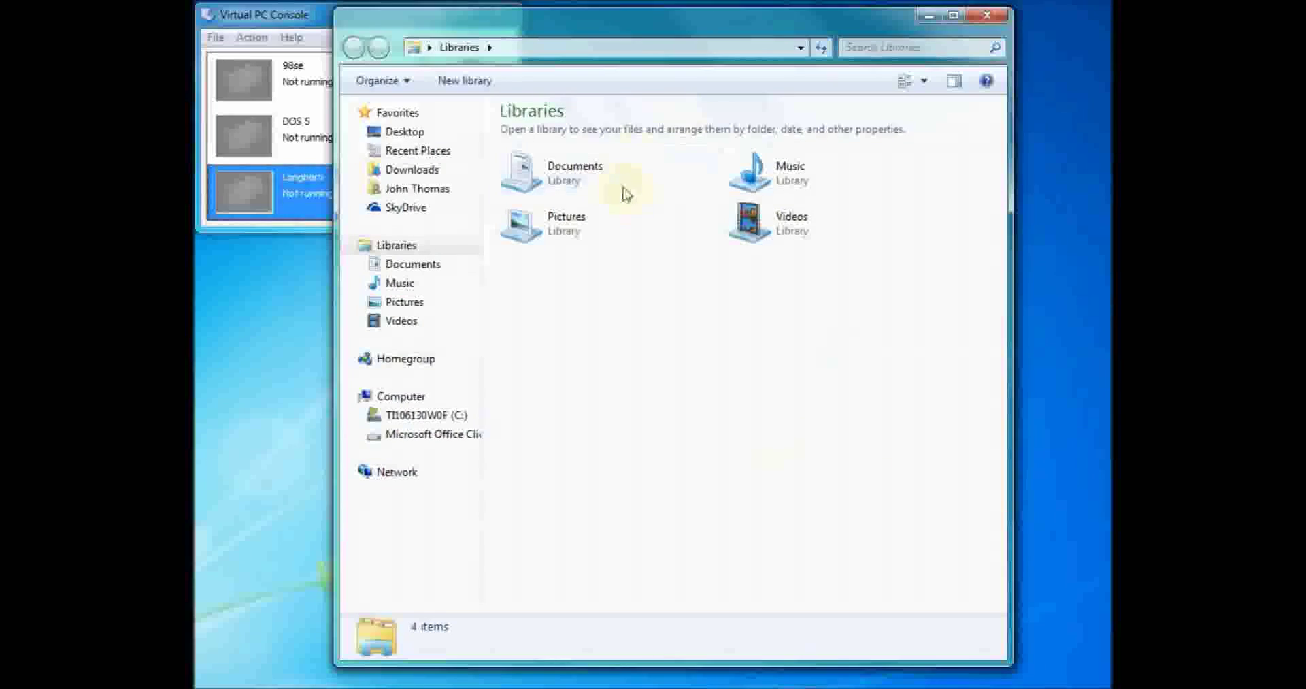
- Open the Longhorn folder inside My Virtual Machines in the Documents library
left_click(624, 189)
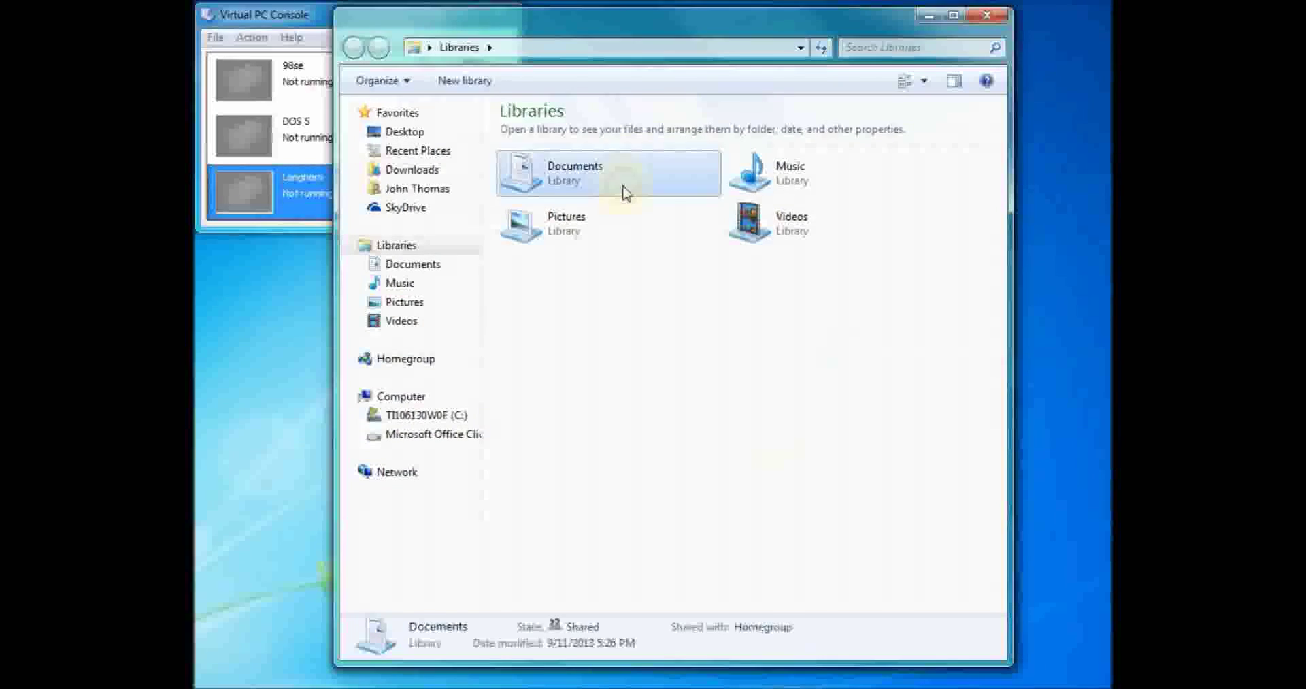
double_click(626, 193)
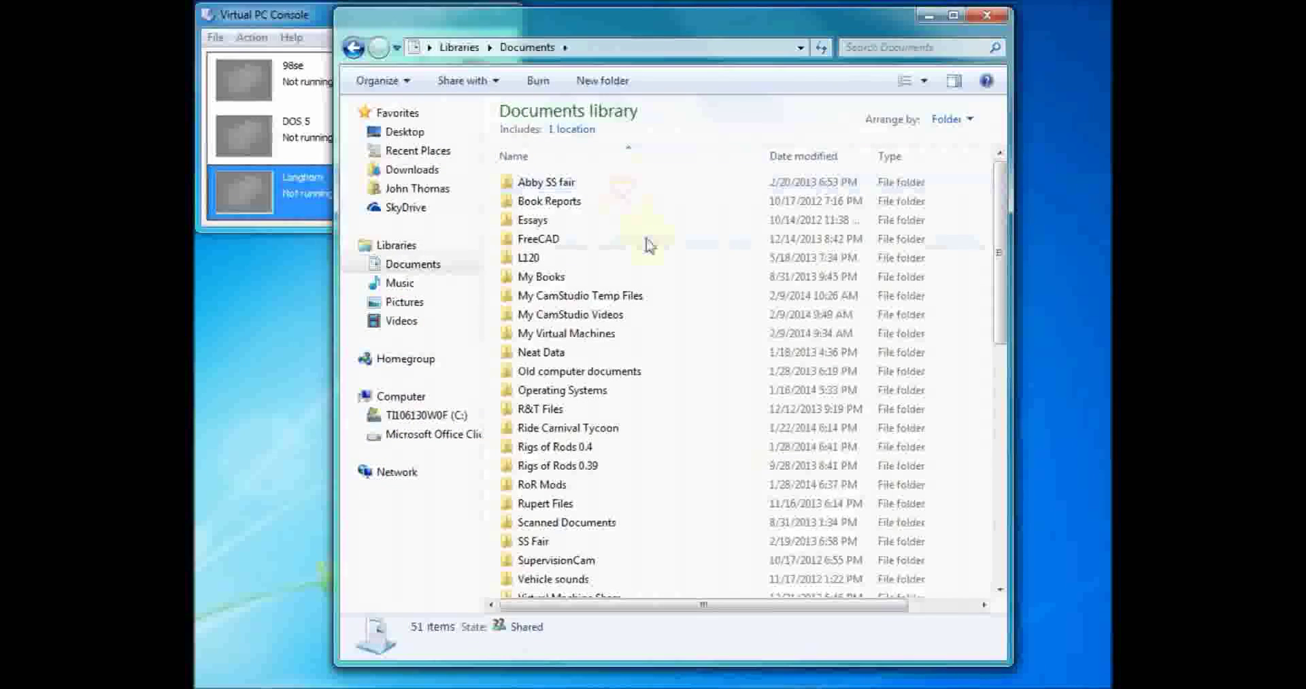
double_click(634, 336)
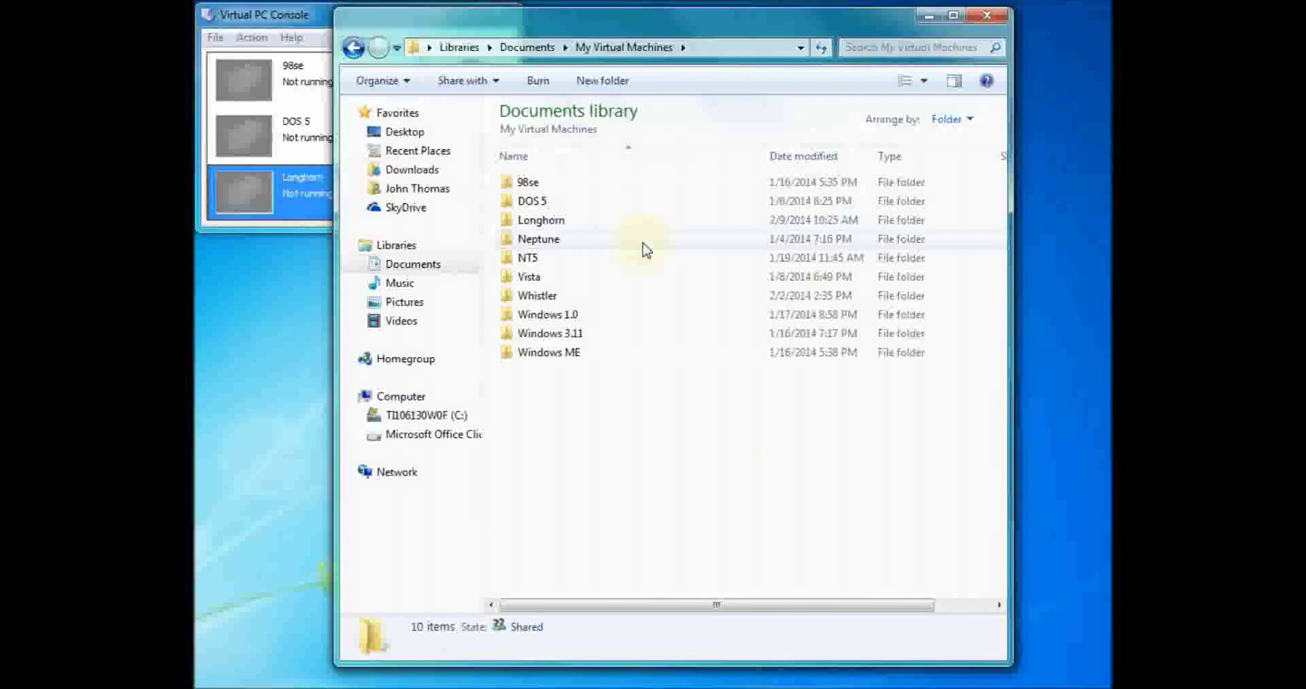
double_click(602, 225)
double_click(606, 203)
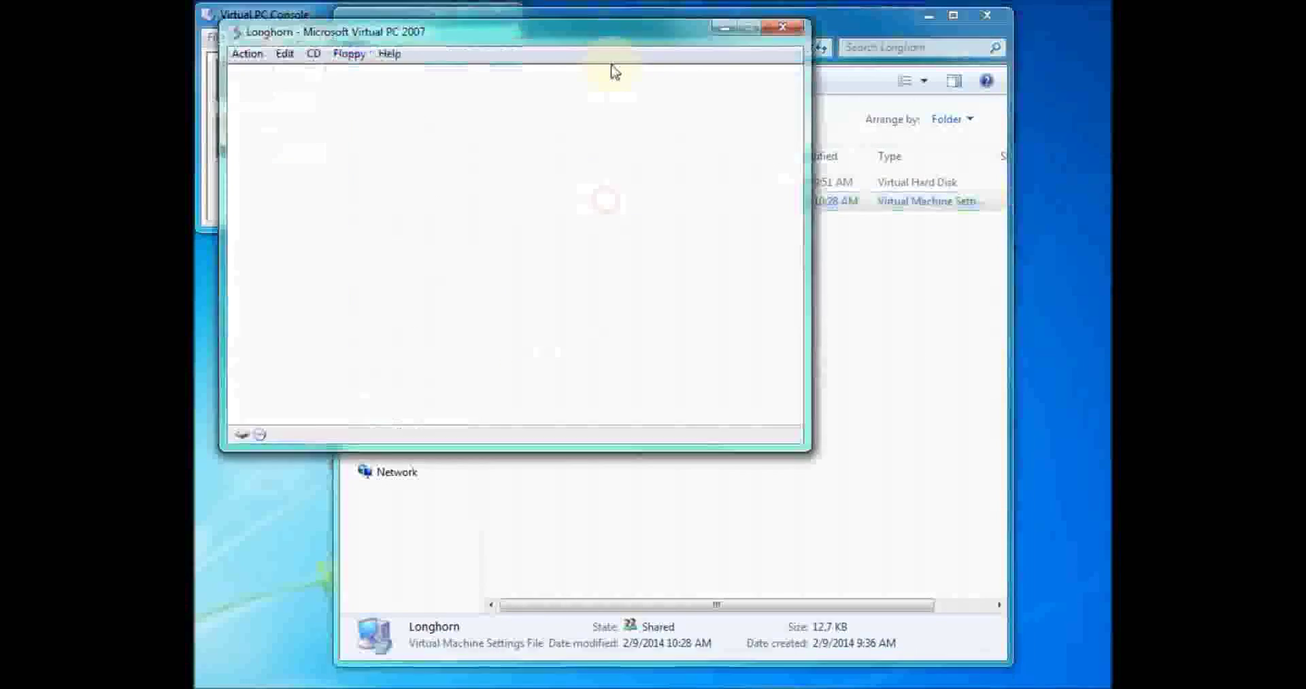
left_click(784, 27)
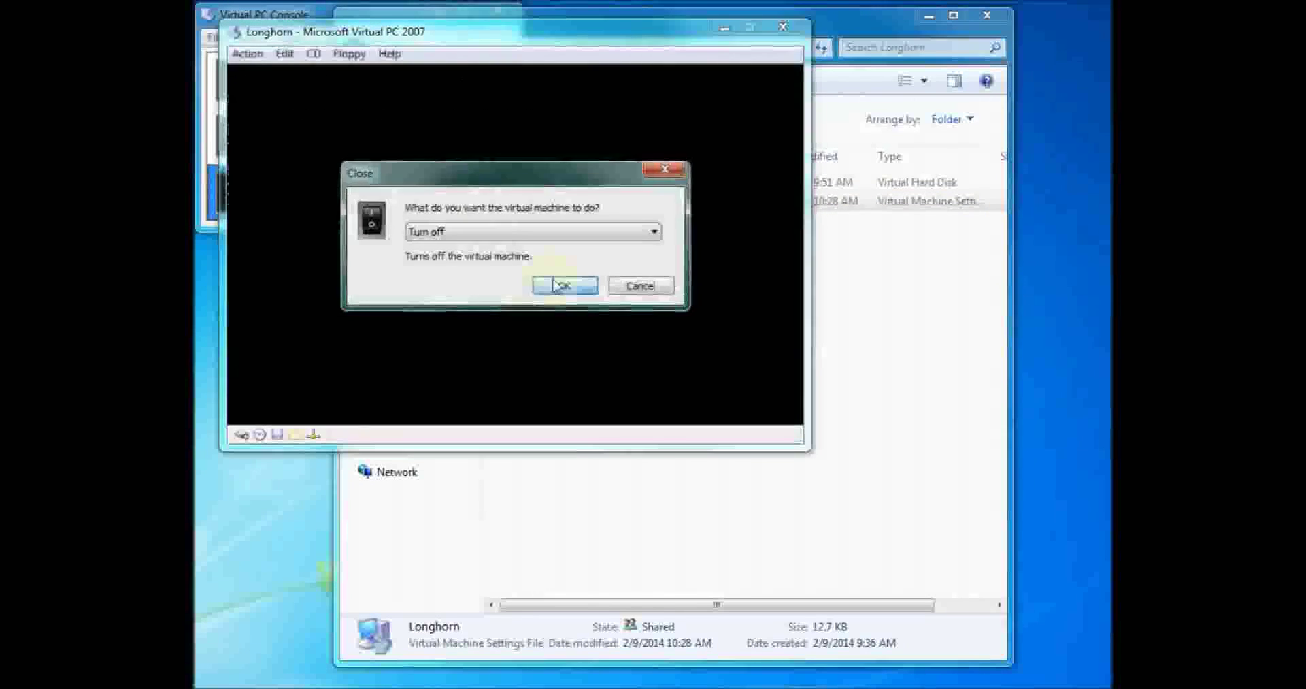
left_click(562, 285)
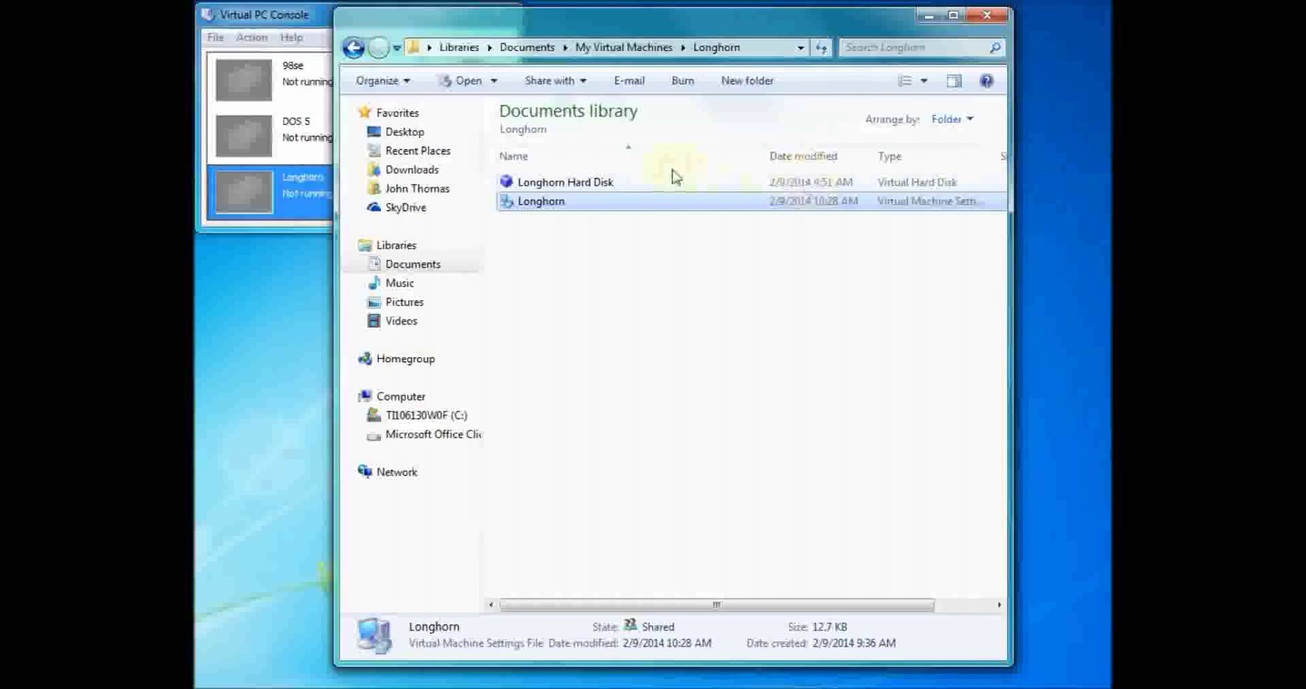
- Open the Longhorn virtual machine settings file in Notepad and maximize its window
right_click(689, 203)
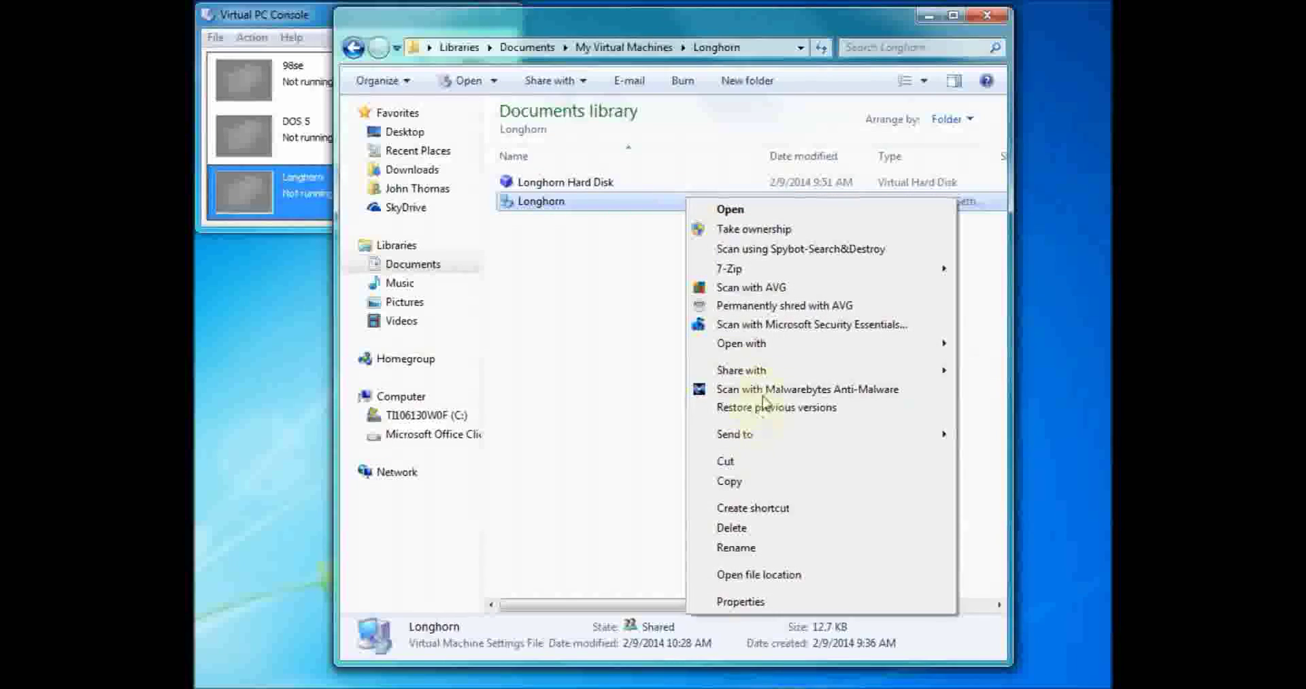
mouse_move(721, 343)
left_click(632, 344)
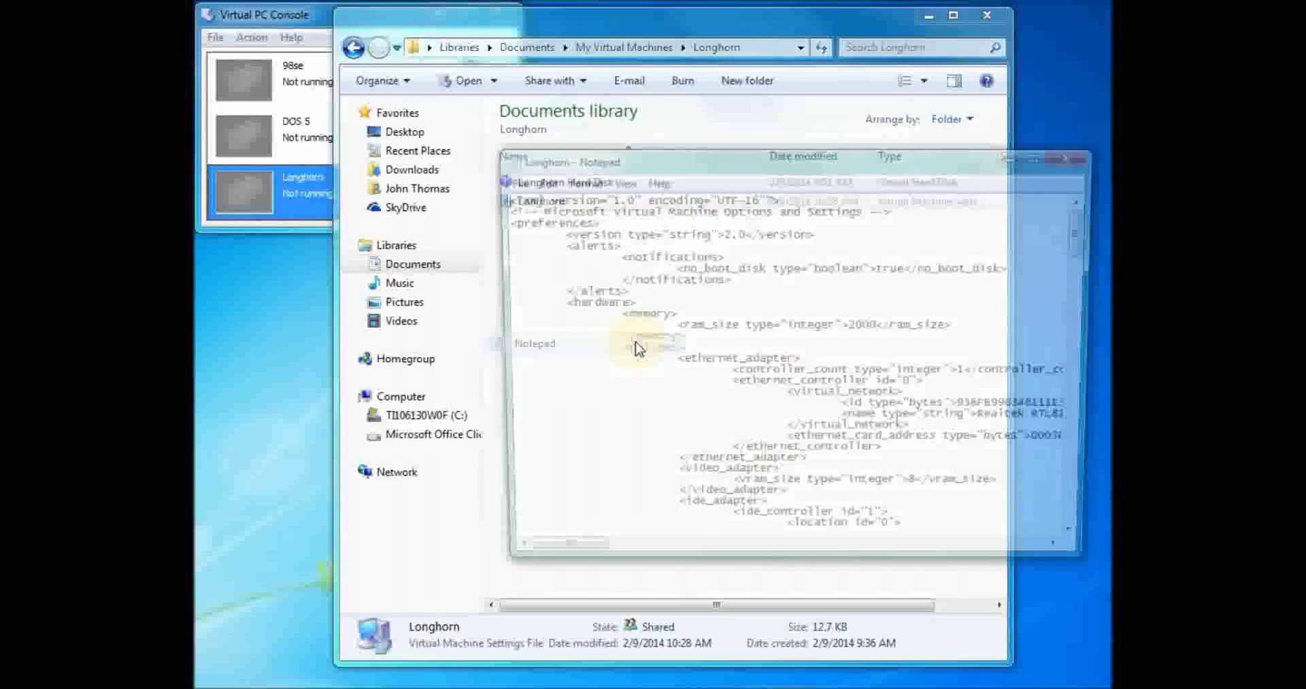
double_click(755, 163)
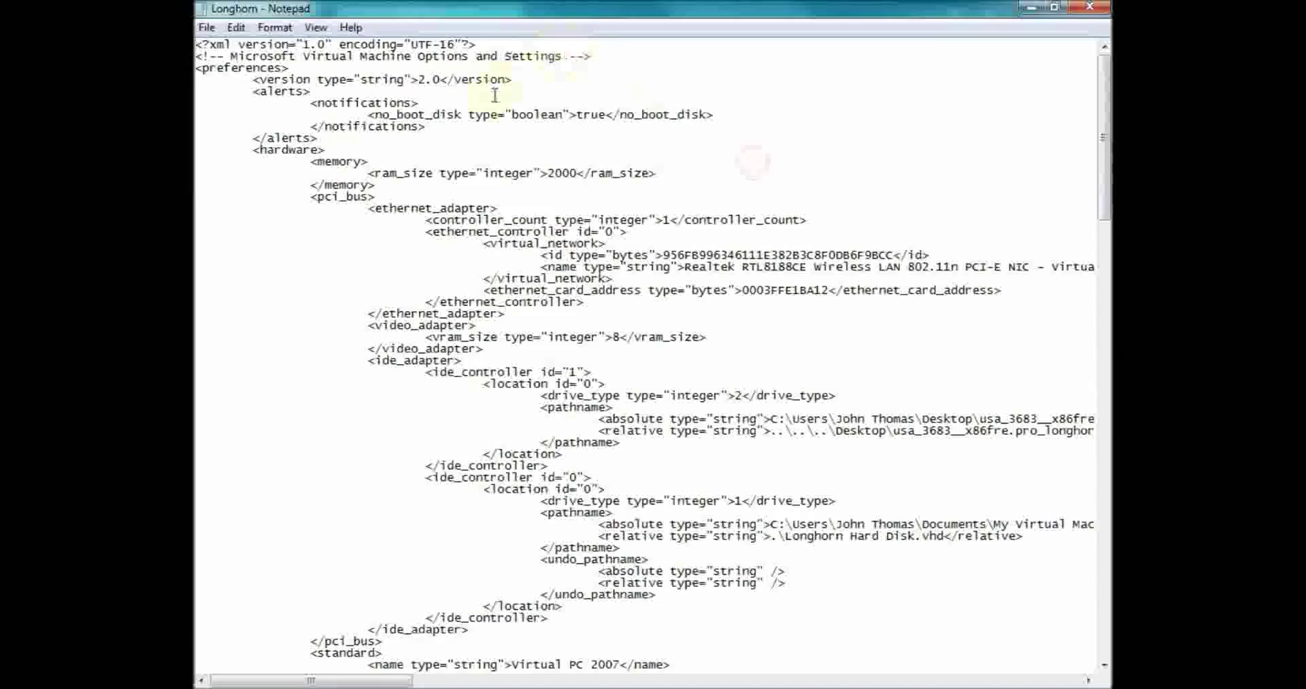
- Insert an empty line after the closing </video> tag in the integration section of the settings file
scroll(412, 177, "down", 20)
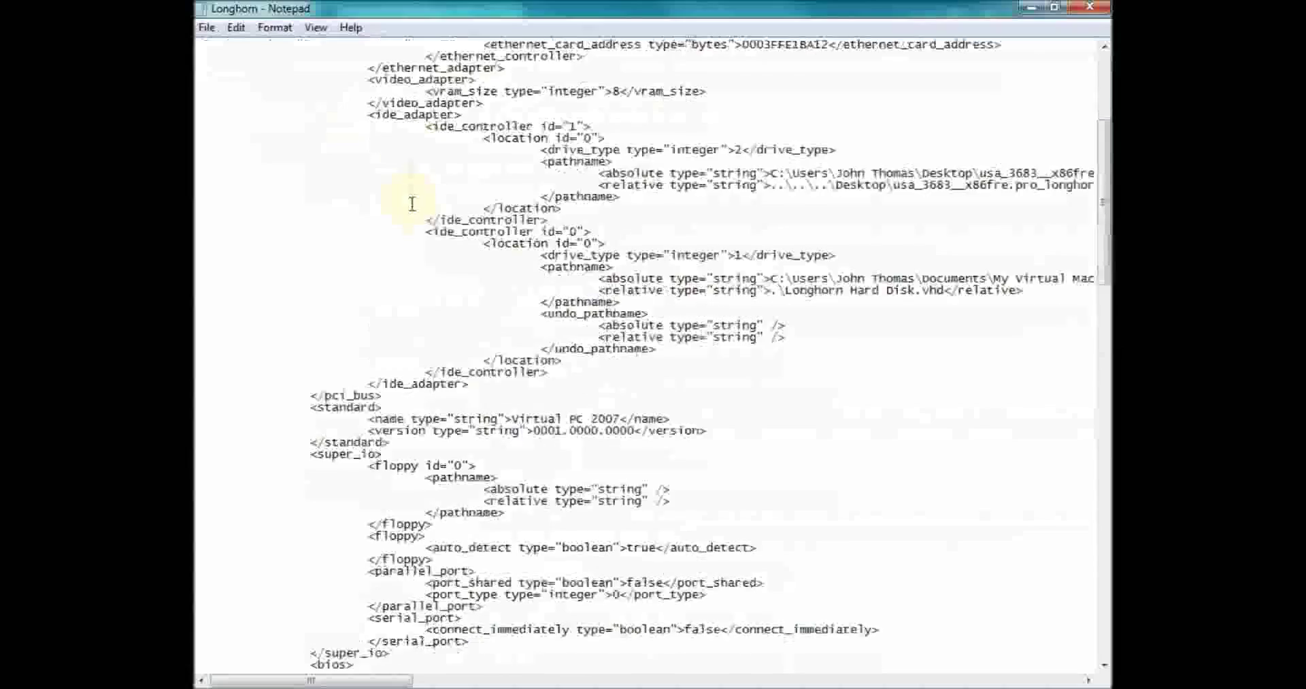
scroll(411, 206, "up", 16)
scroll(410, 210, "down", 18)
scroll(408, 211, "down", 1)
scroll(414, 210, "up", 2)
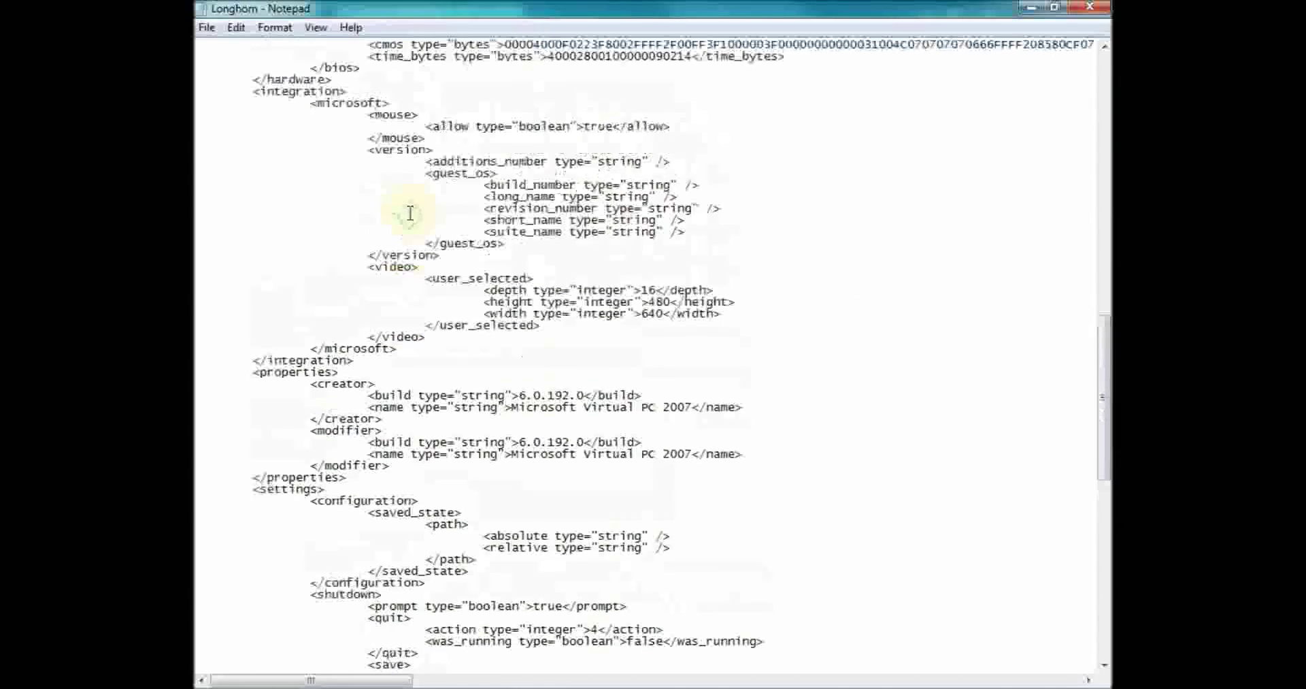
scroll(595, 469, "up", 1)
scroll(593, 468, "down", 4)
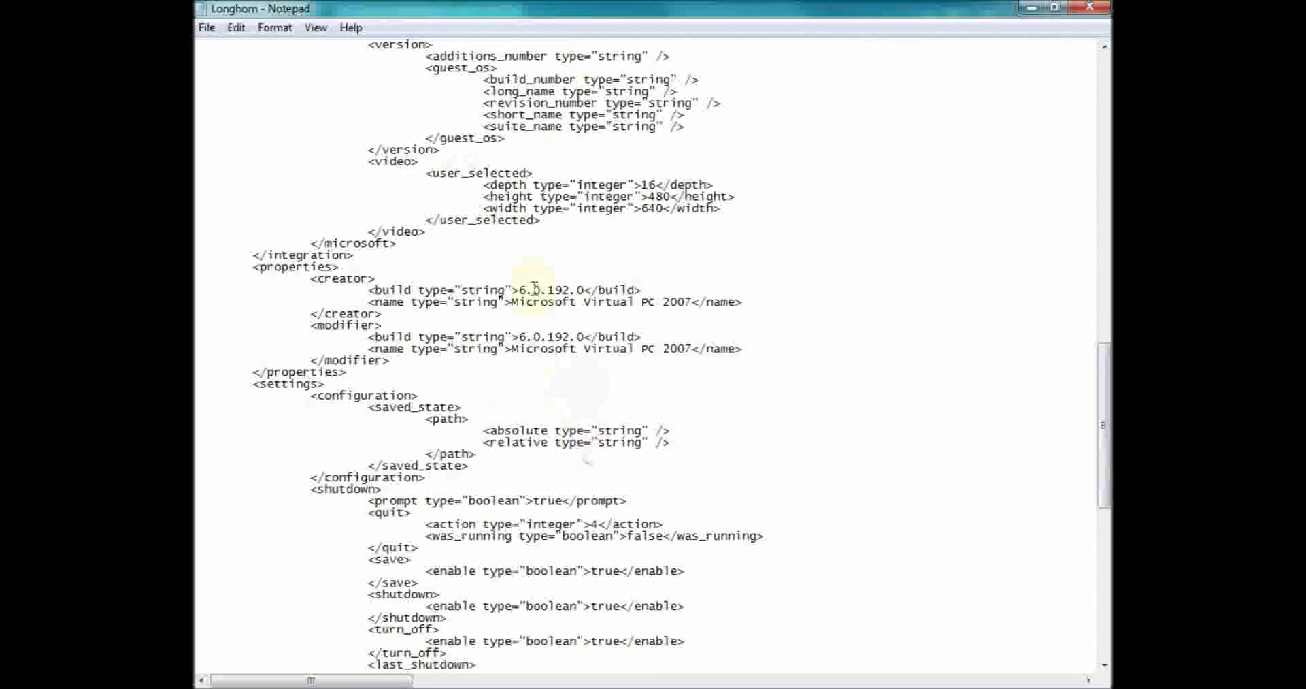
left_click(442, 233)
scroll(502, 214, "up", 3)
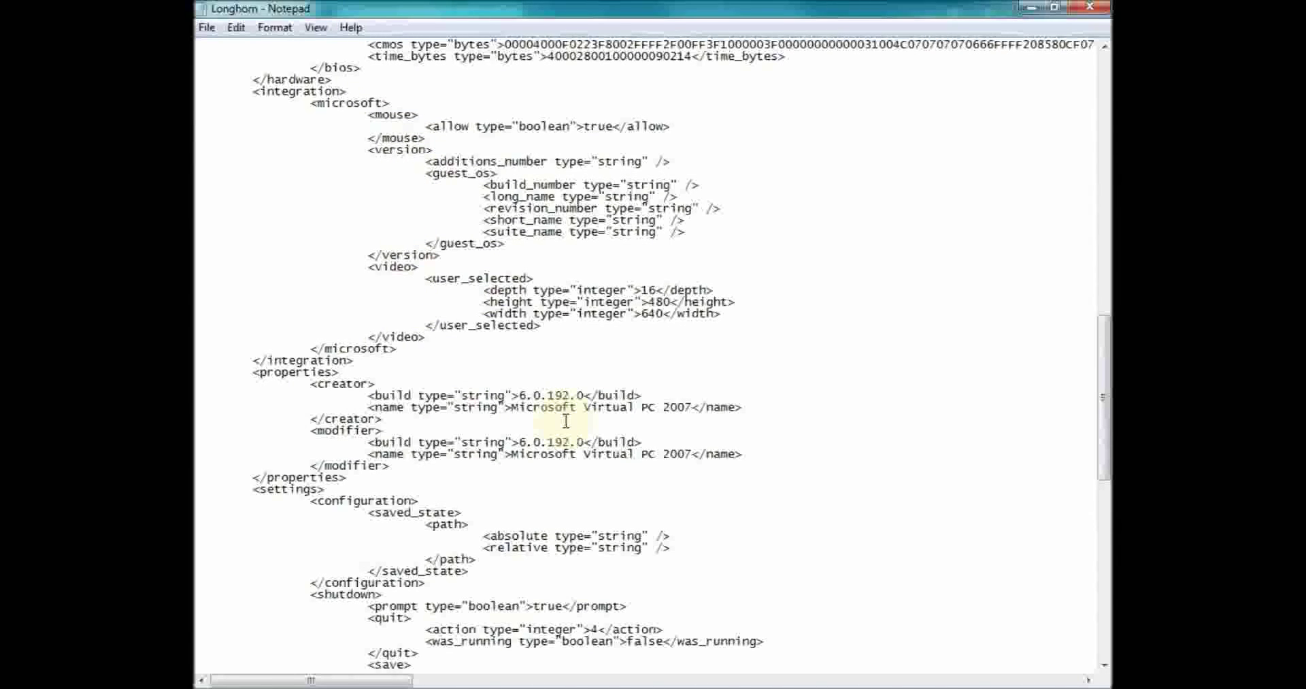
key("Return")
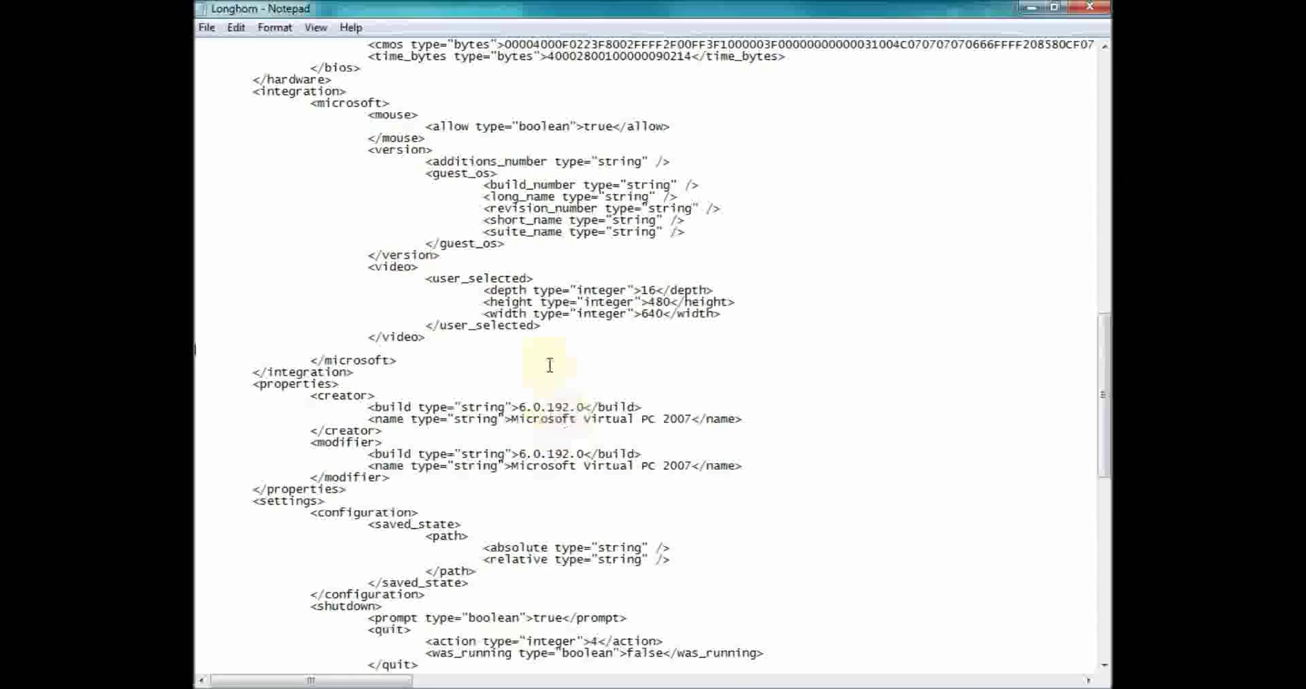
- Paste the copied <components> block that sets host_time_sync enabled to false, and remove the extra blank line before </microsoft>
right_click(273, 353)
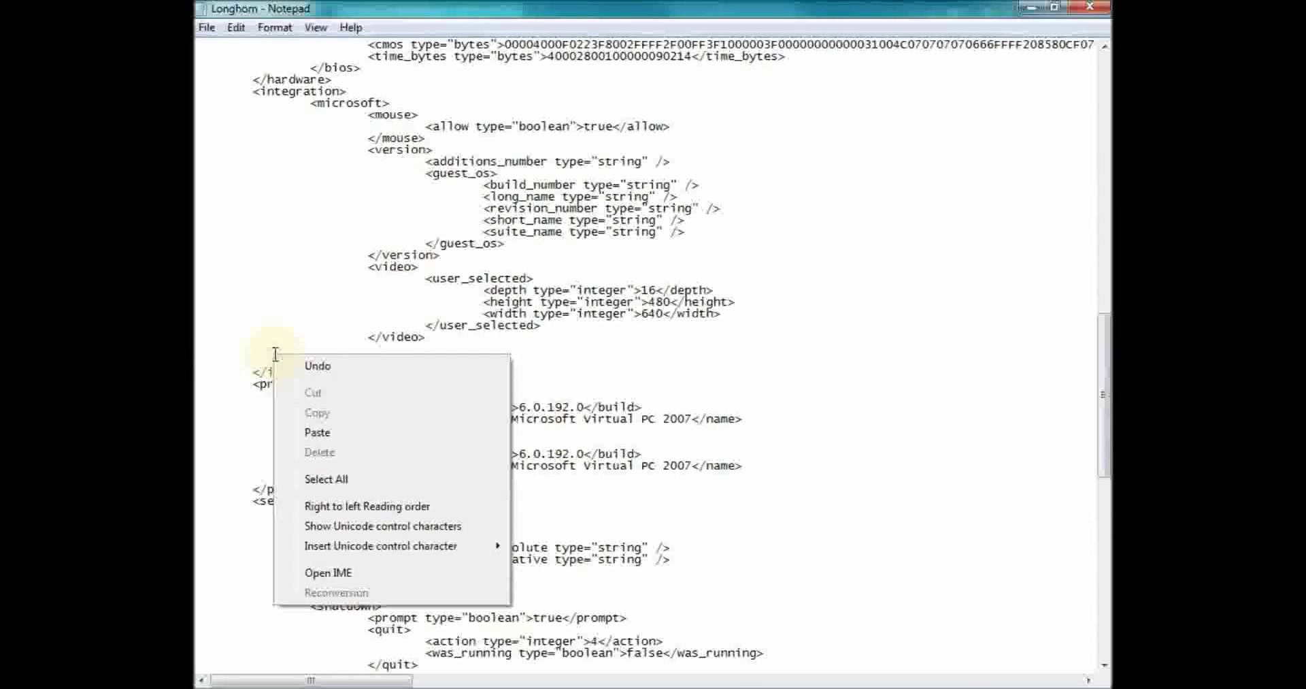
left_click(317, 432)
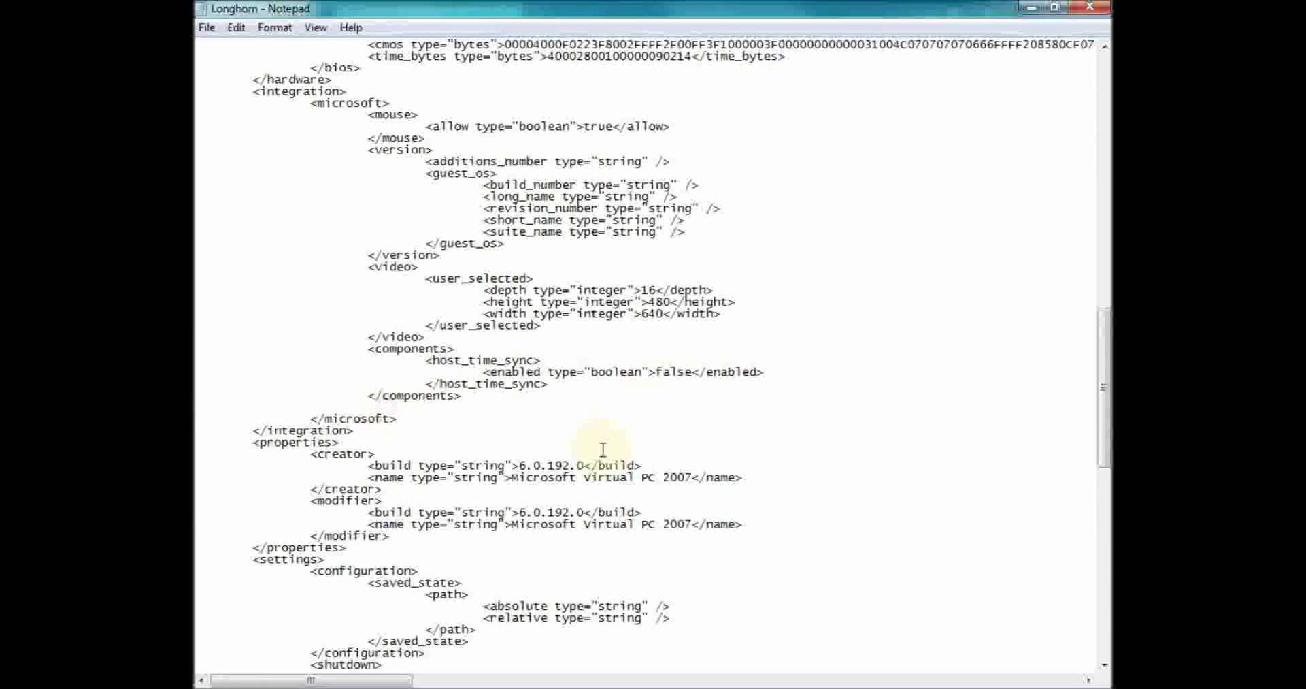
key("Delete")
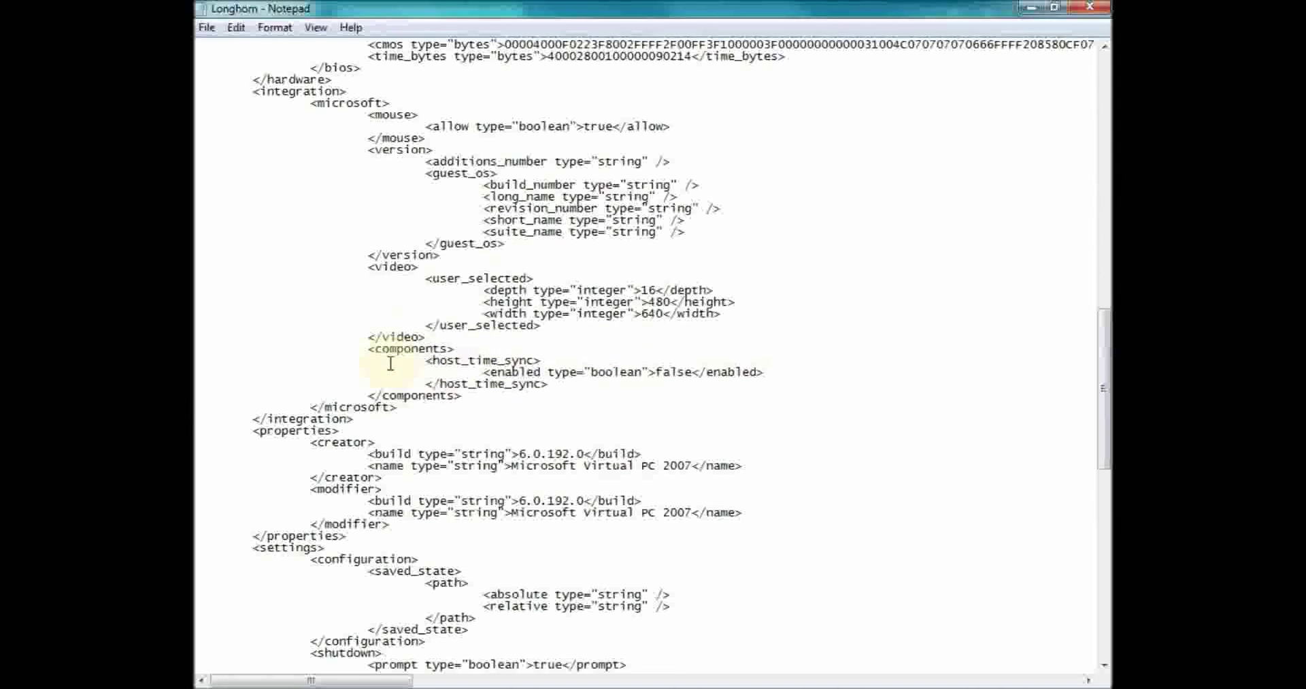
left_click(485, 396)
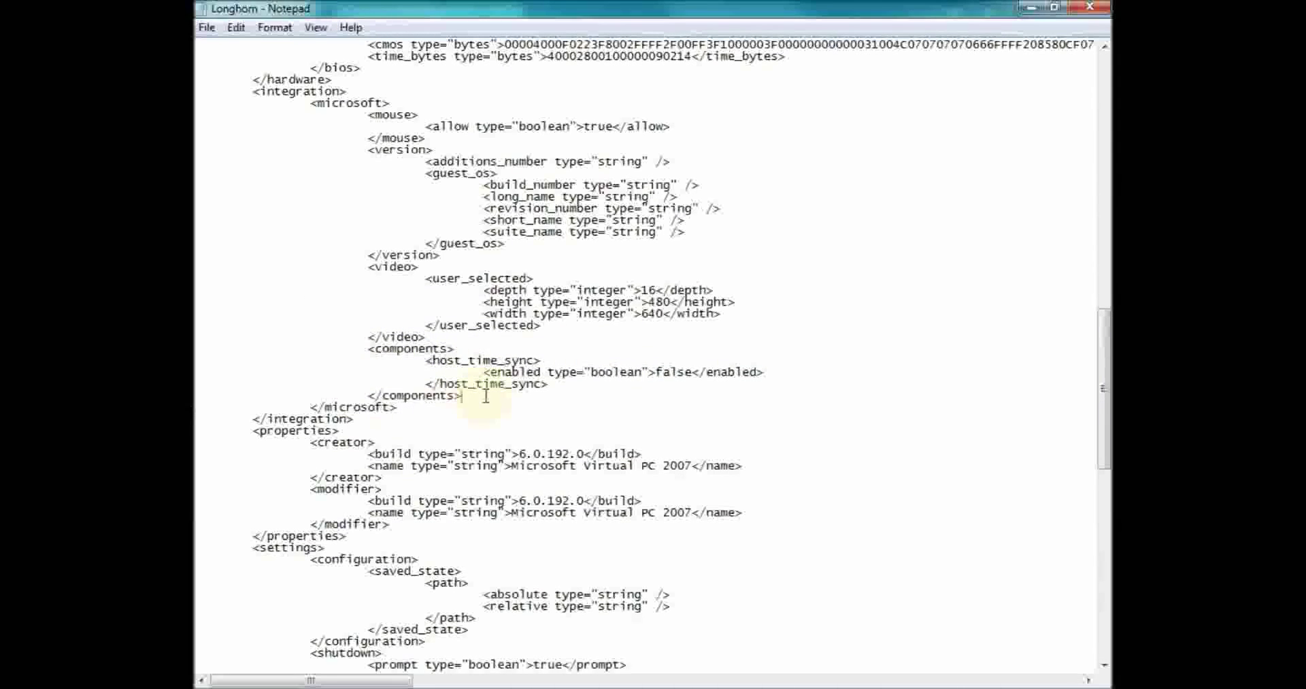
key("Return")
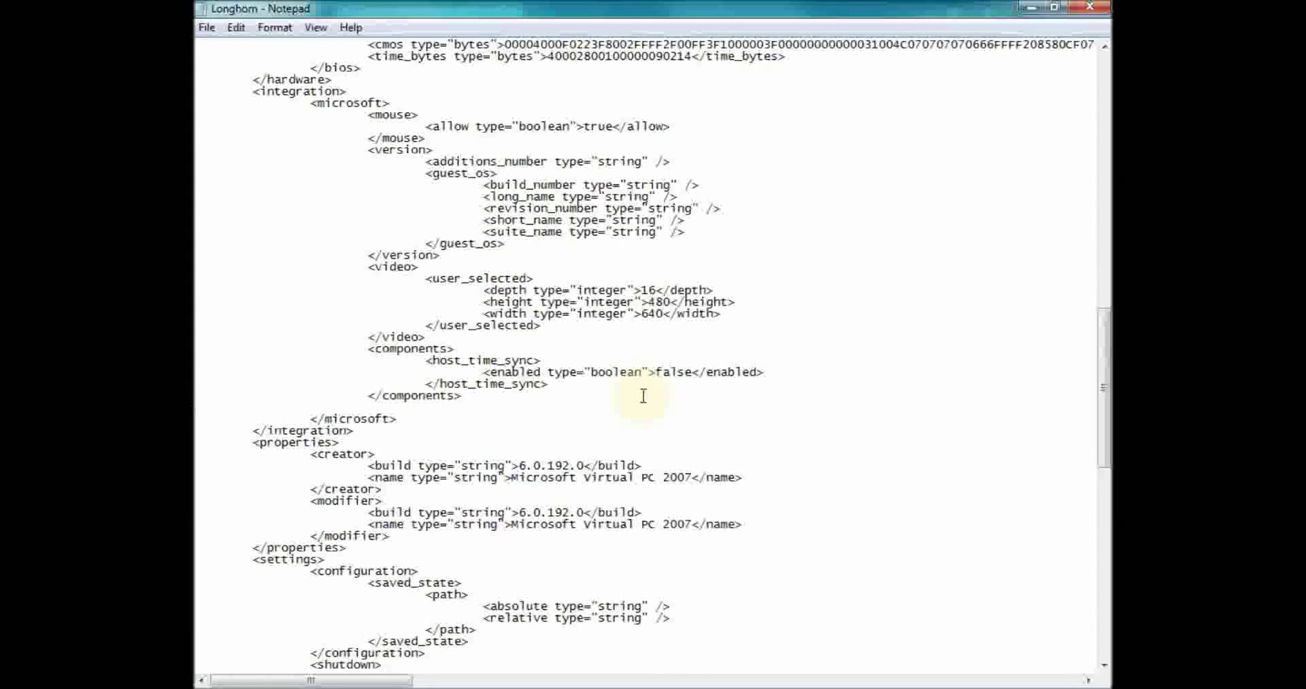
key("Delete")
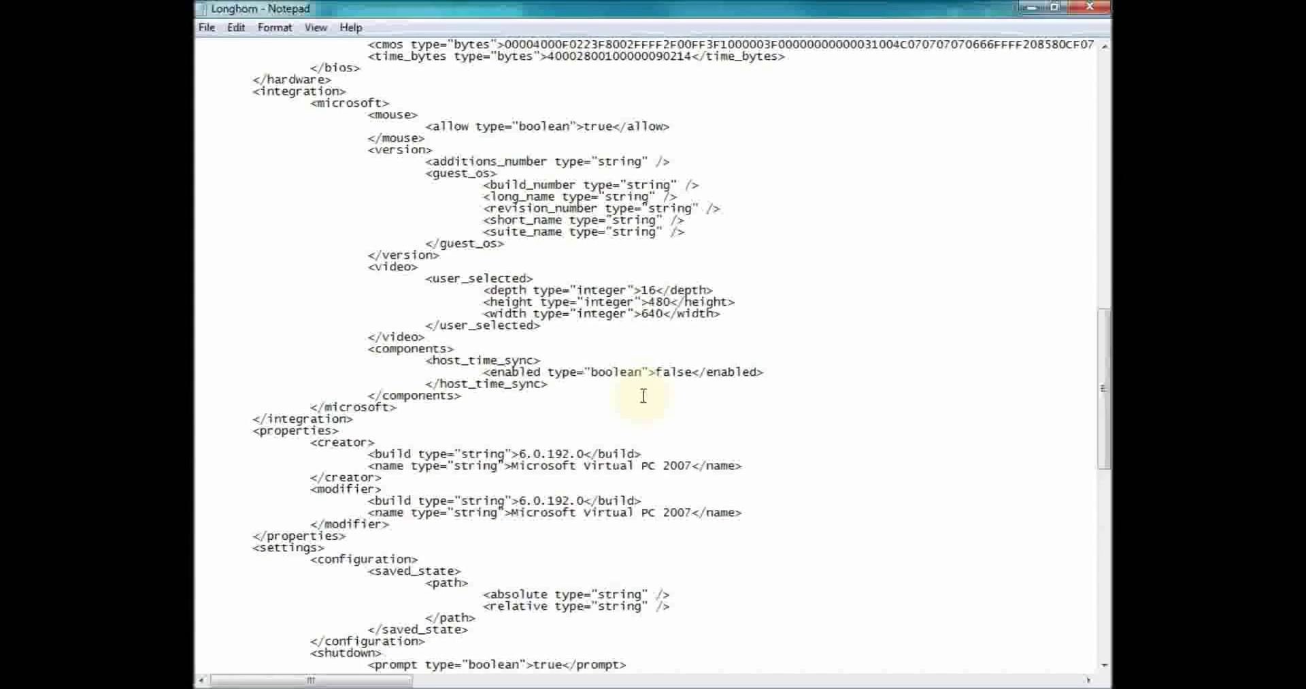
left_click(427, 335)
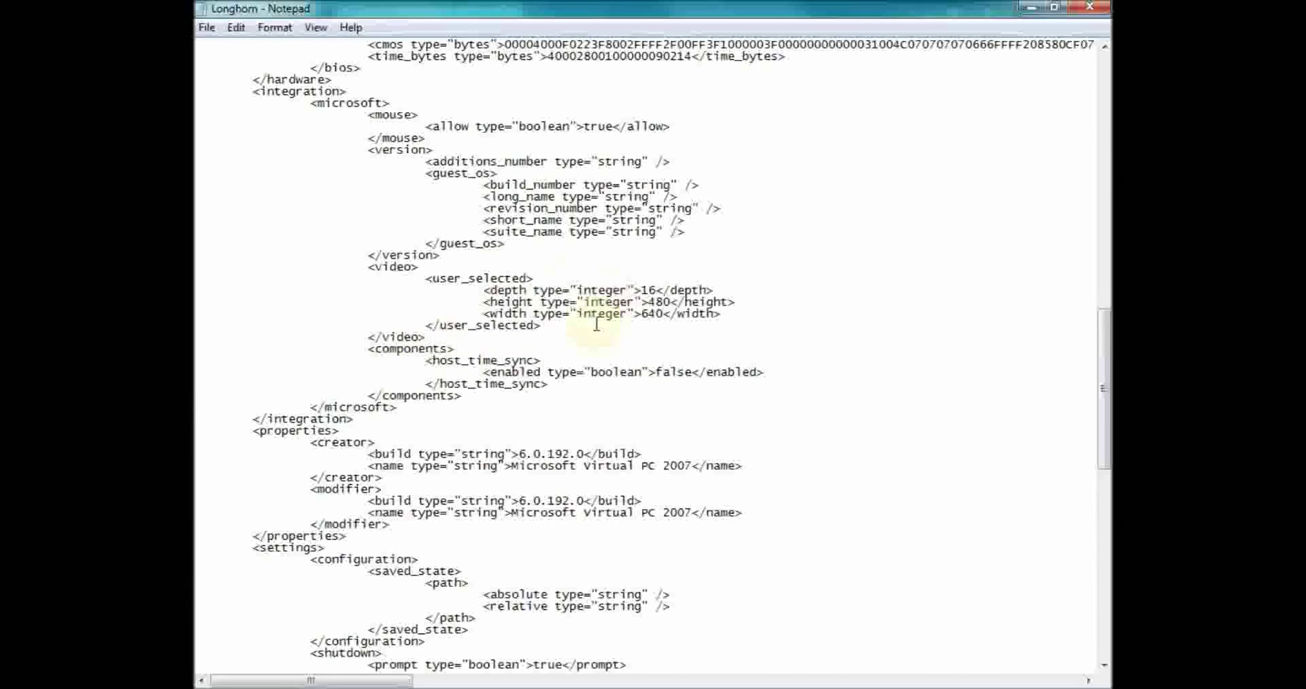
double_click(557, 324)
left_click(553, 325)
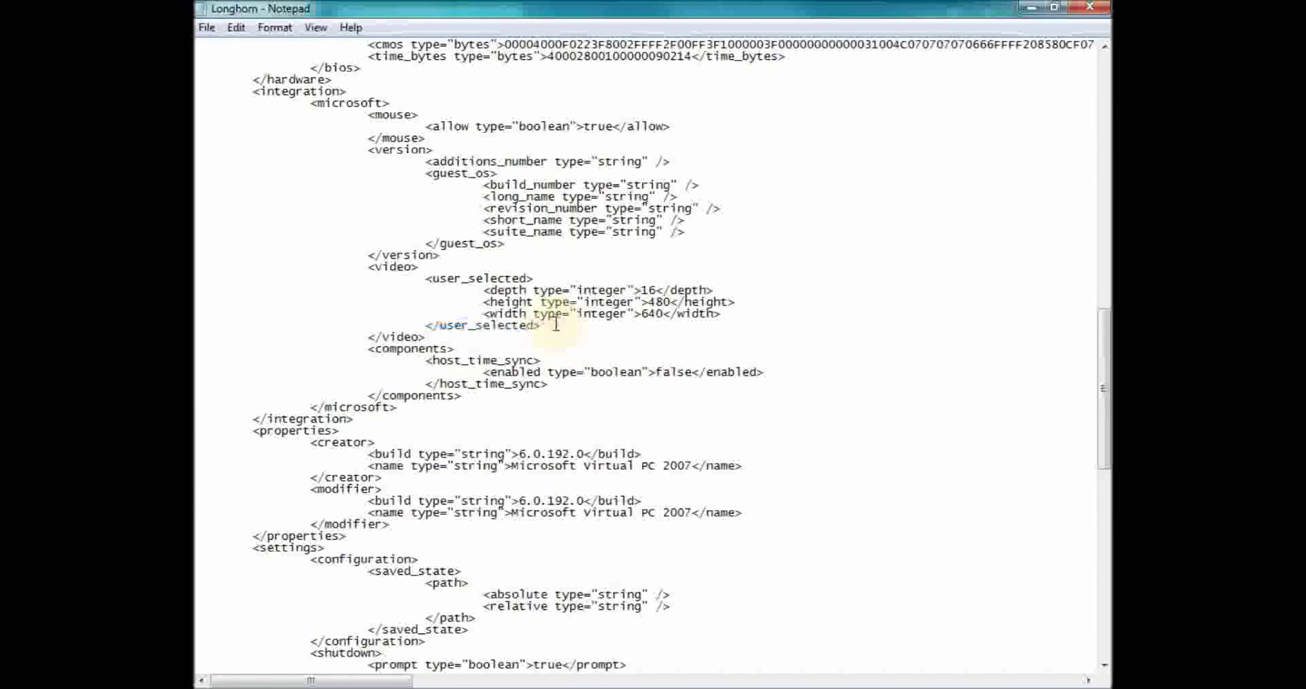
- Switch to the Longhorn folder and make a copy of the Longhorn virtual machine settings file there
left_click(1087, 7)
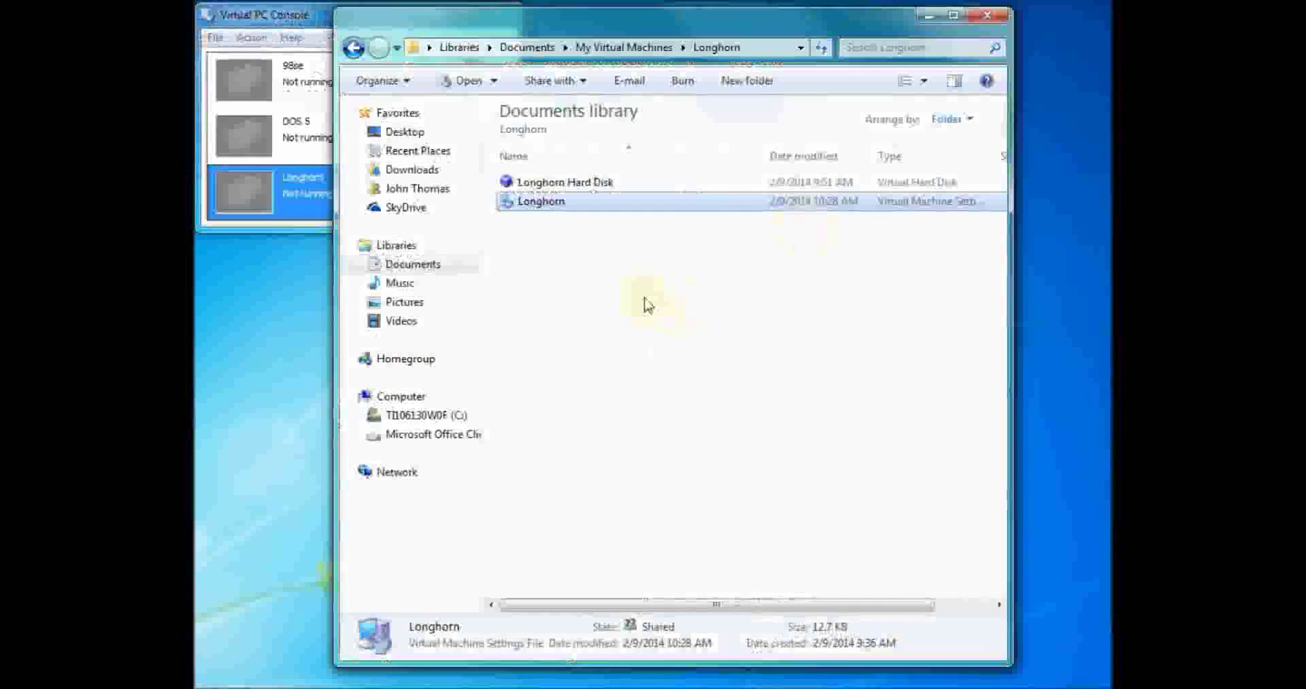
right_click(687, 200)
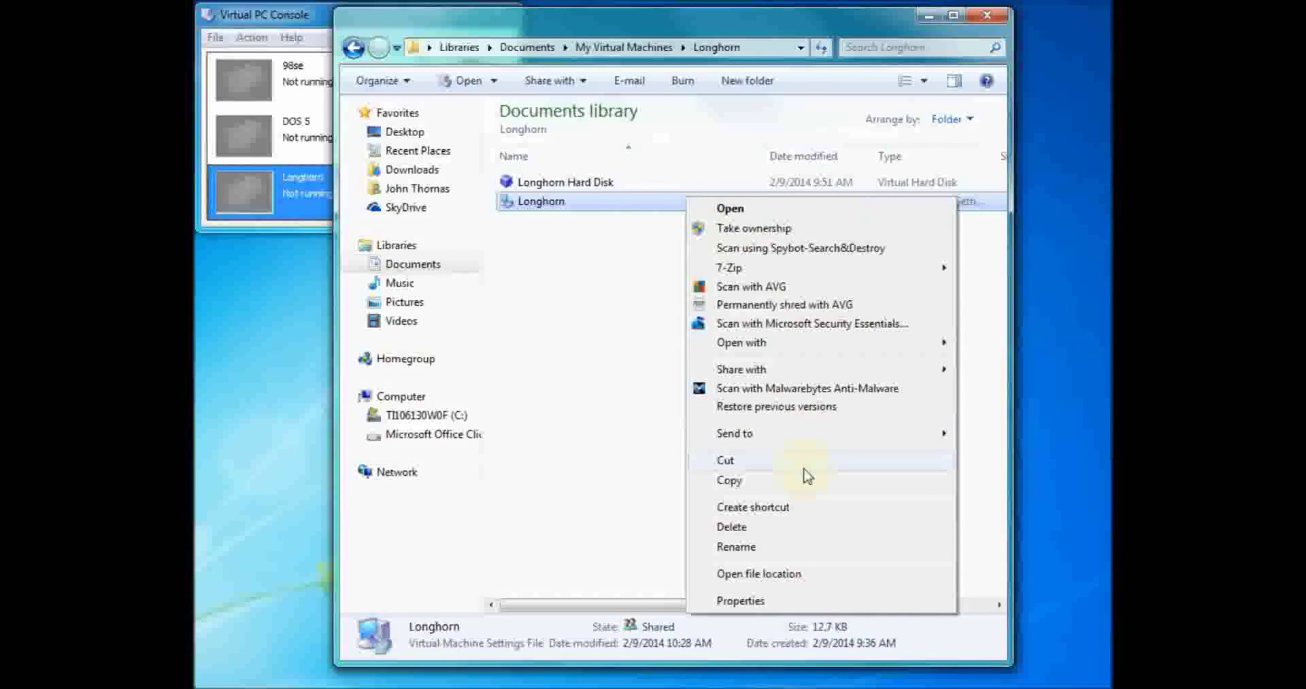
left_click(806, 478)
right_click(634, 313)
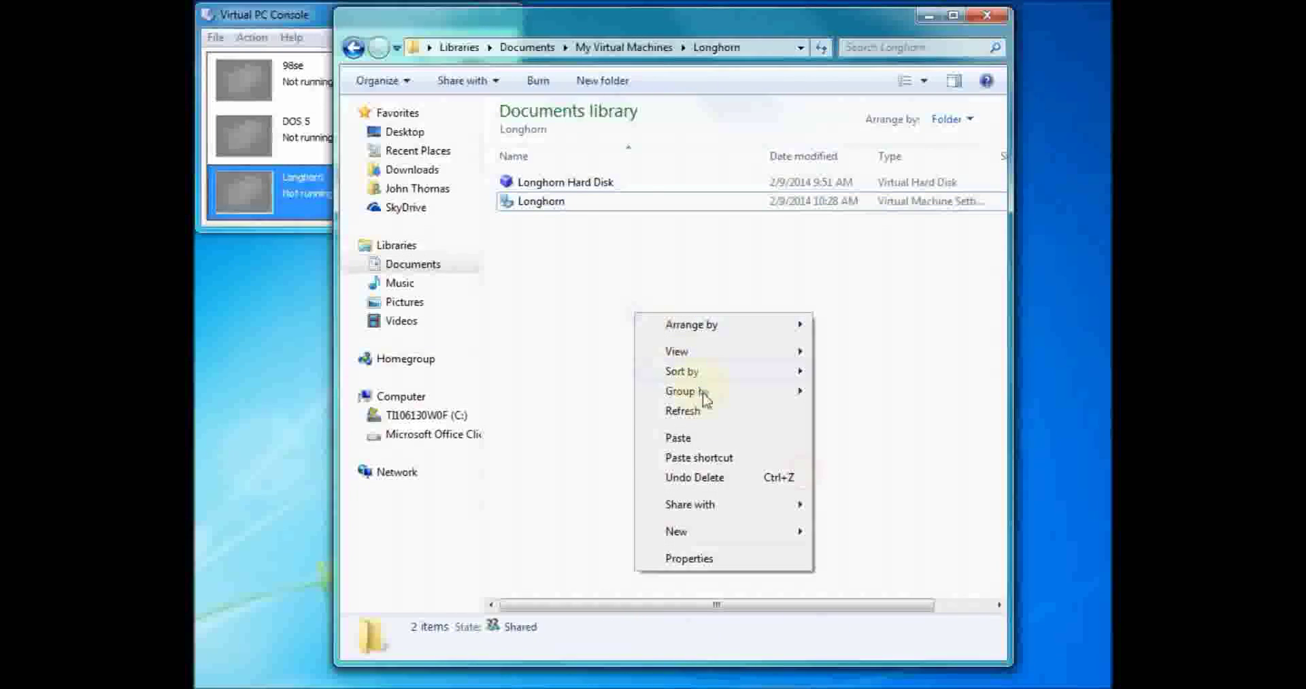
left_click(714, 433)
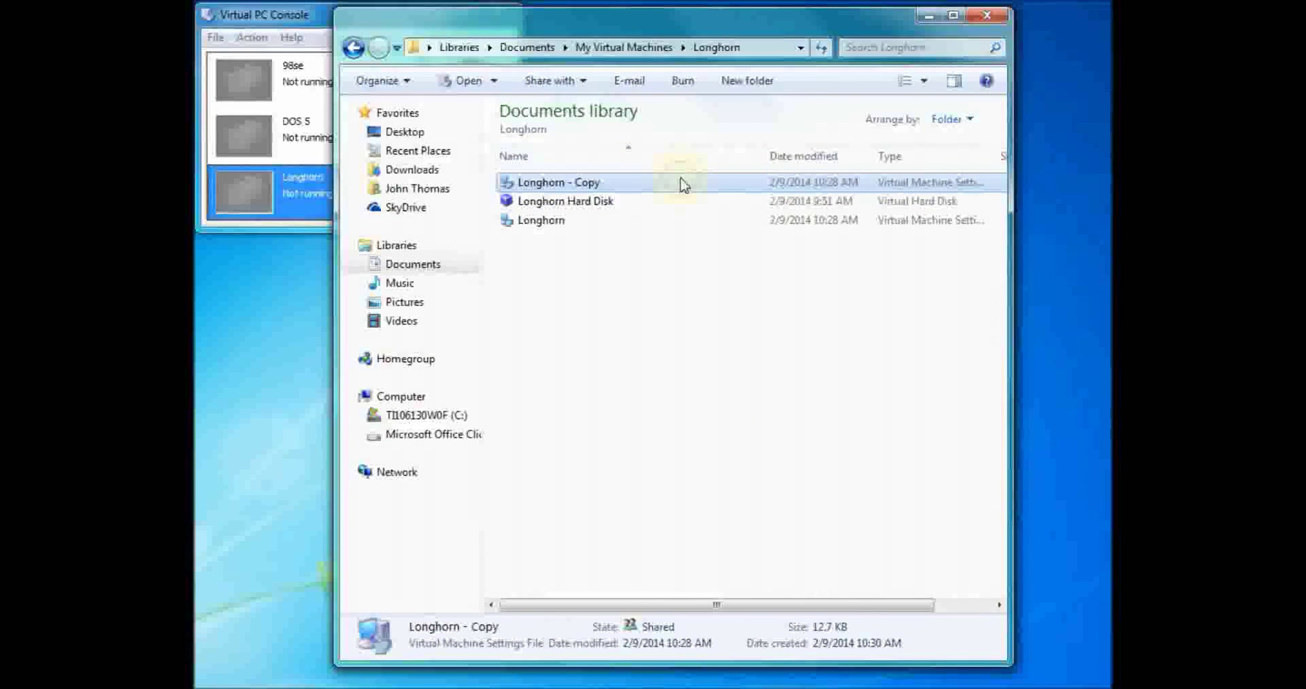
- Delete the Longhorn - Copy settings file by moving it to the Recycle Bin
right_click(683, 181)
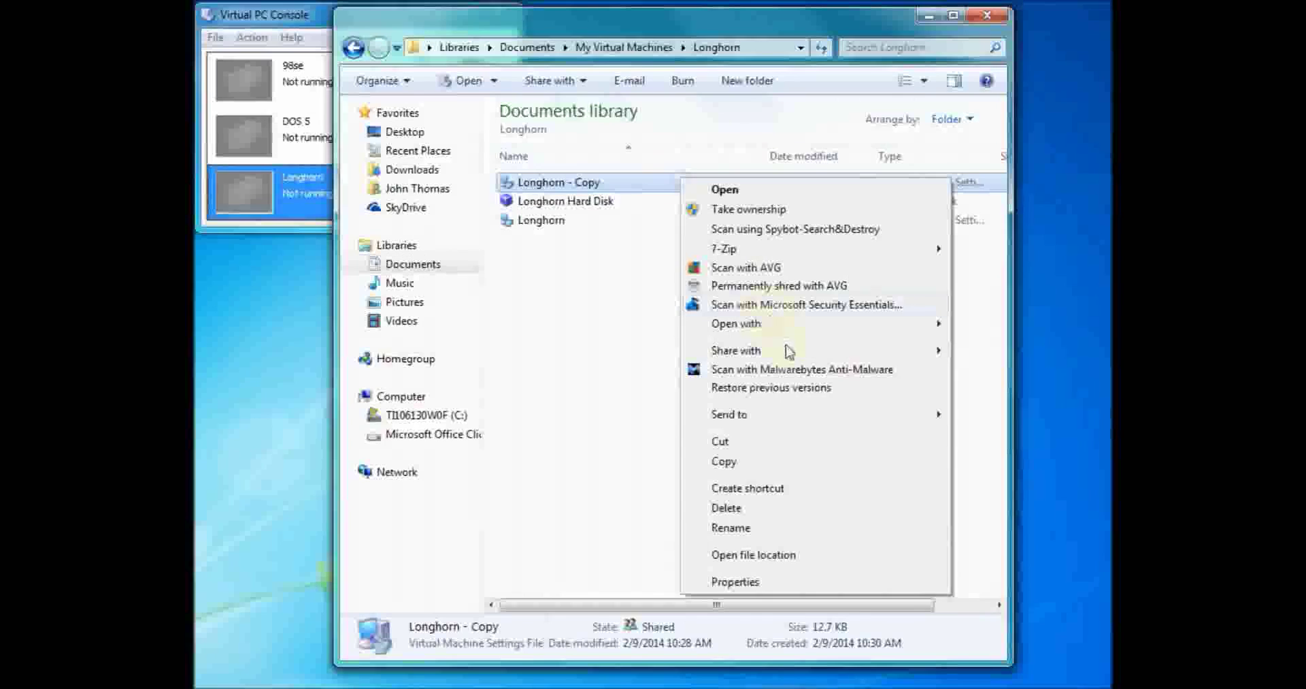
left_click(787, 507)
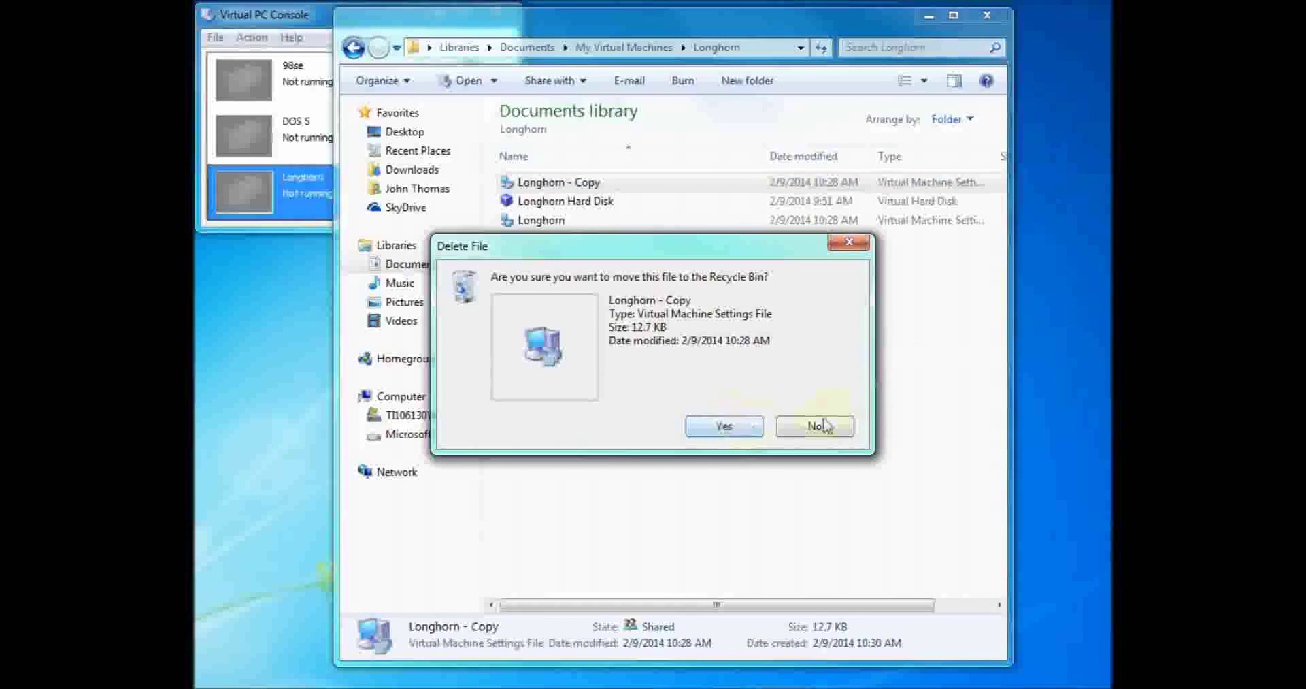
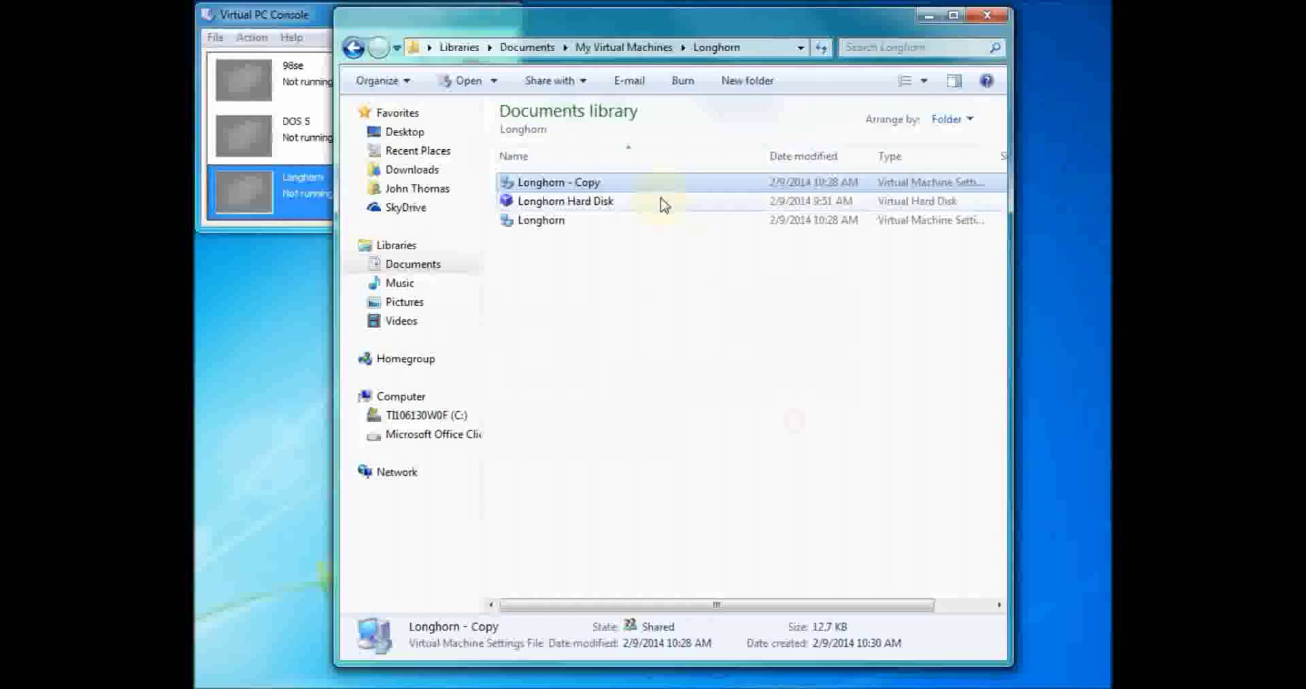
right_click(660, 192)
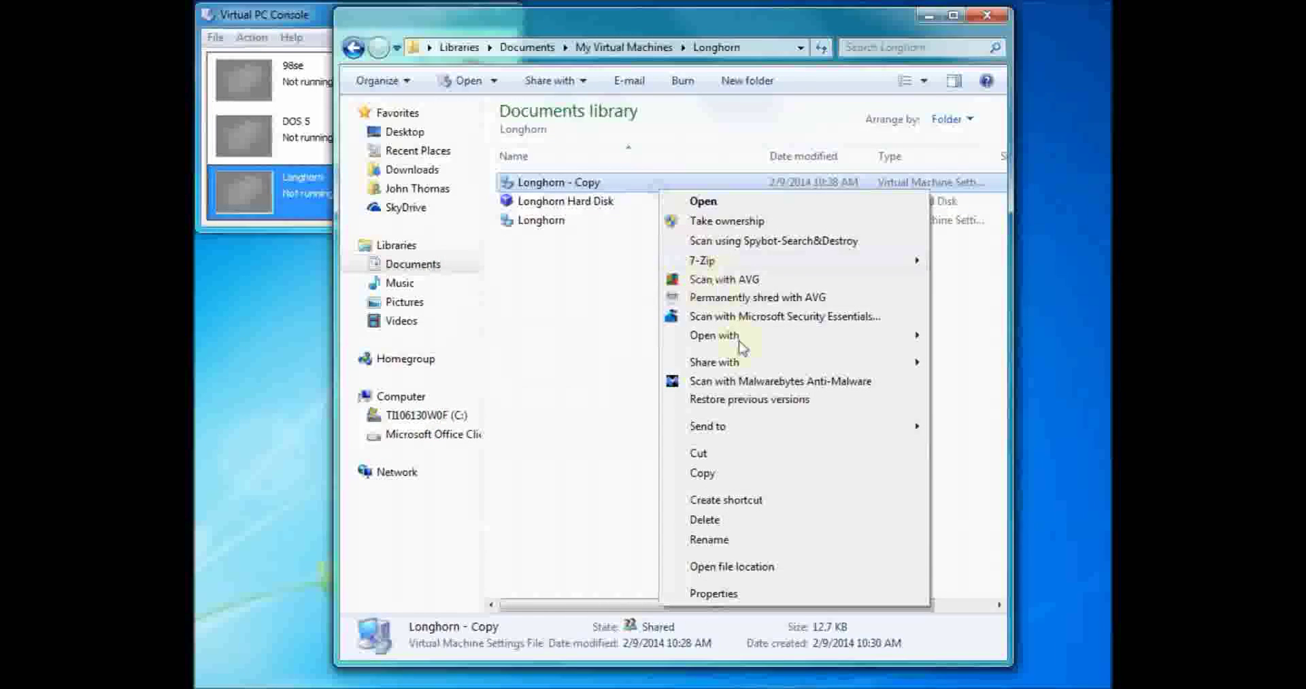
left_click(763, 521)
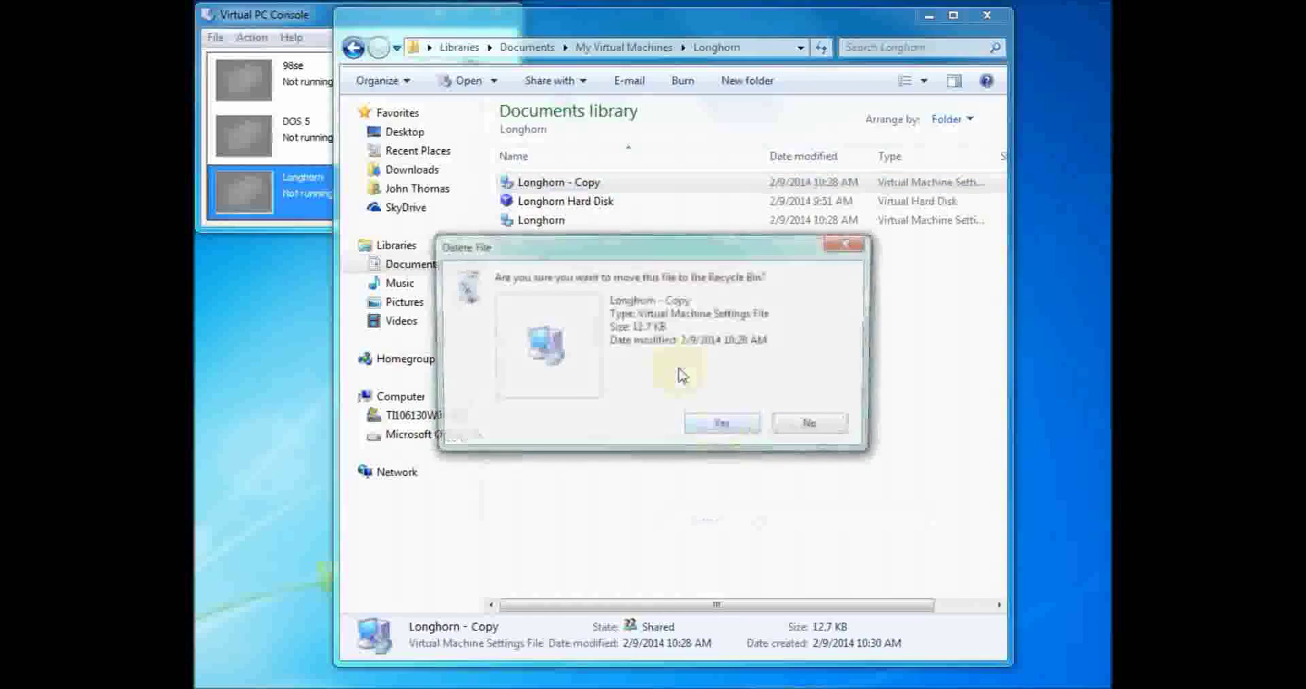
left_click(738, 429)
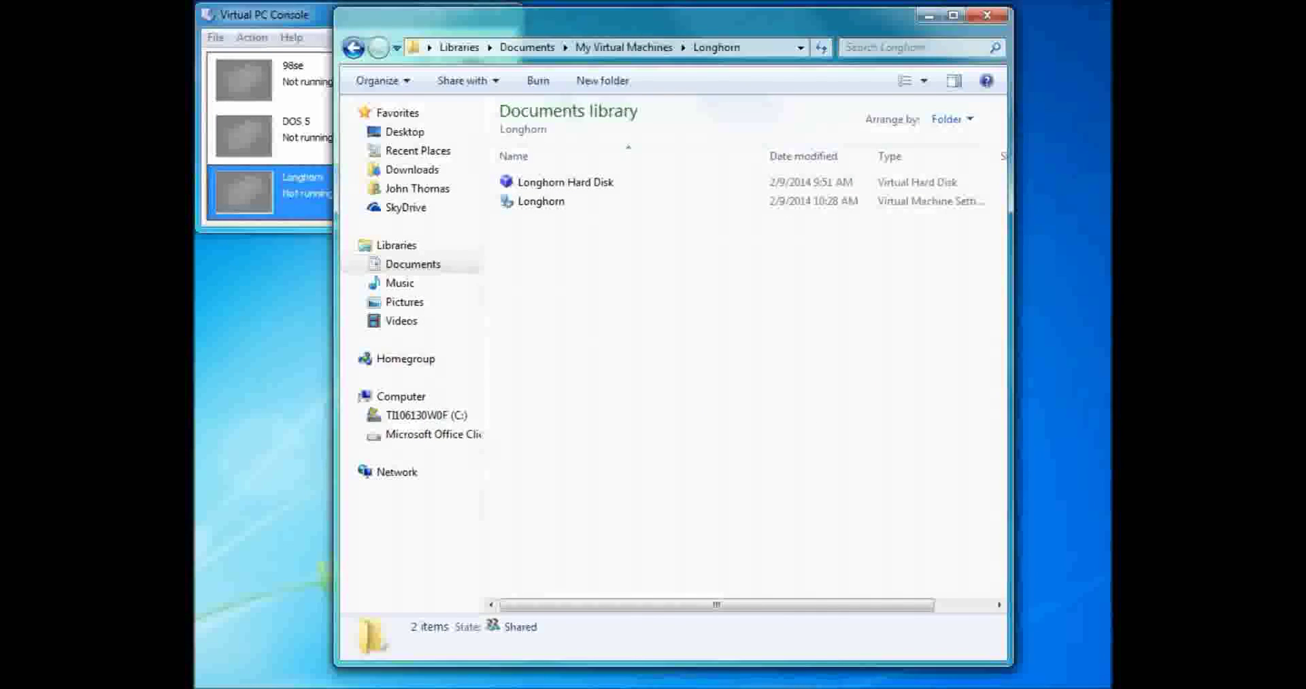
- Return to the settings file in Notepad and examine the type="boolean" attribute of the enabled line under host_time_sync
key("alt+Tab")
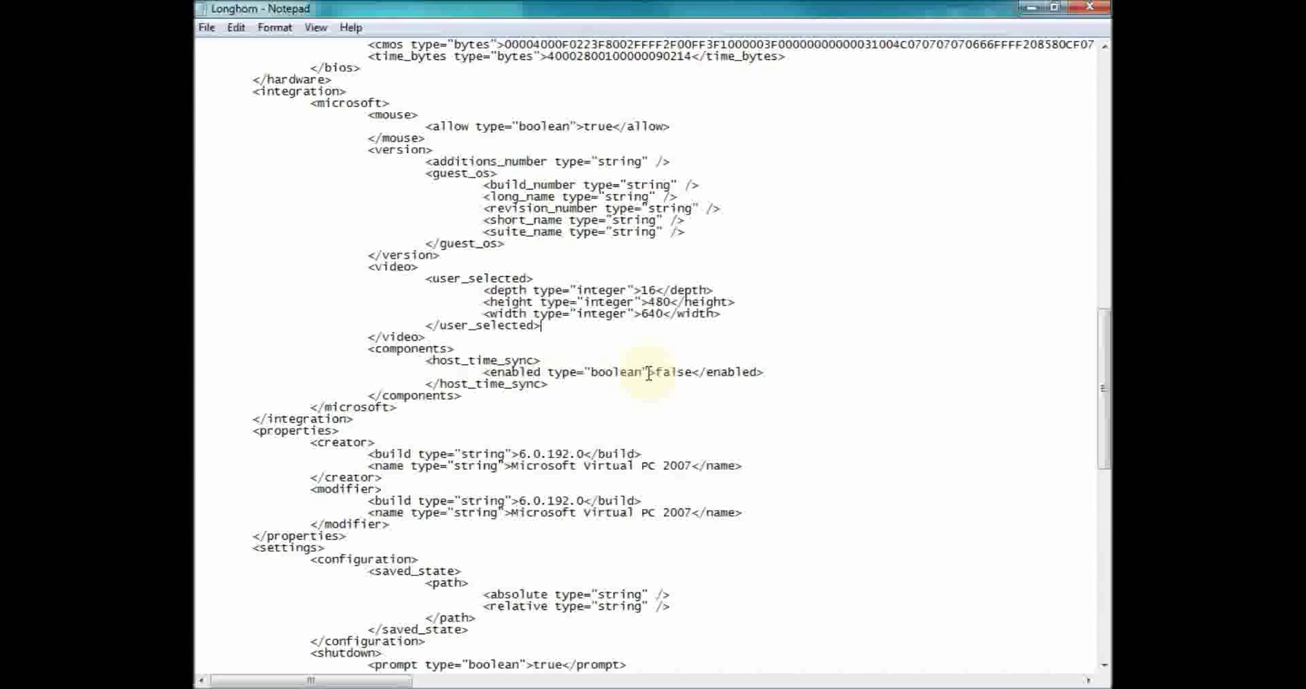
mouse_move(632, 373)
left_mouse_down()
mouse_move(541, 369)
mouse_move(641, 383)
left_mouse_up()
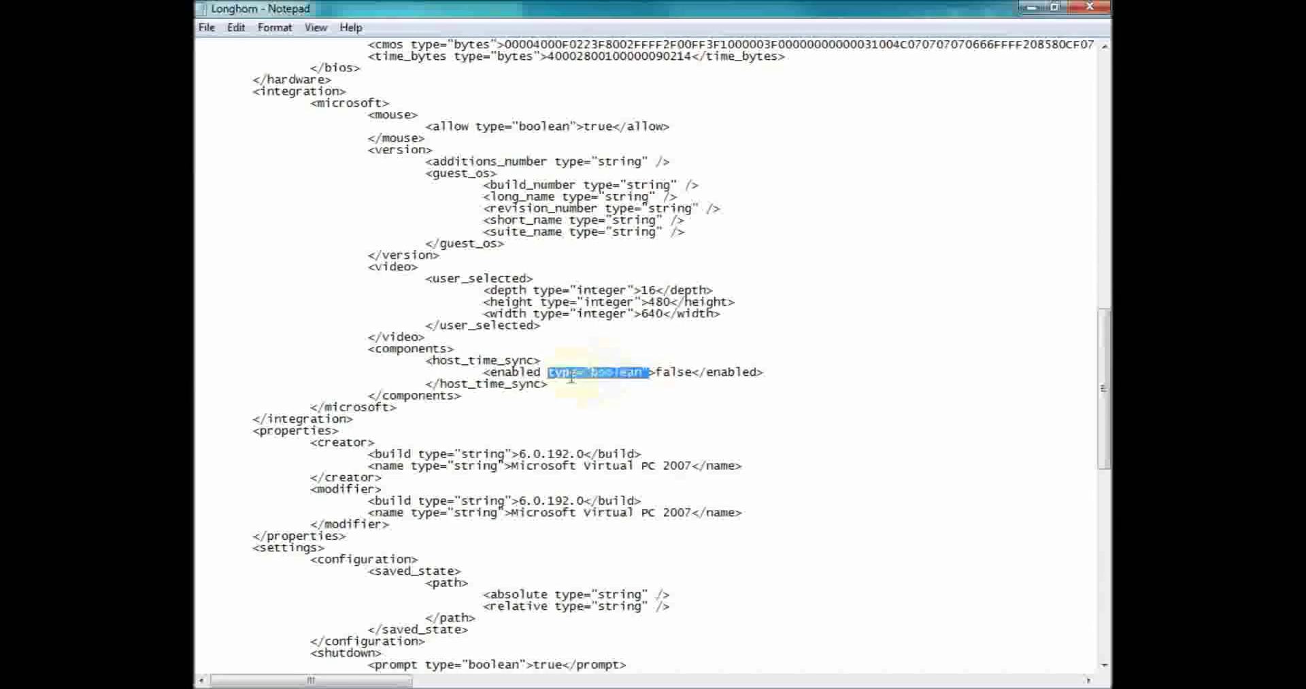
left_click(659, 386)
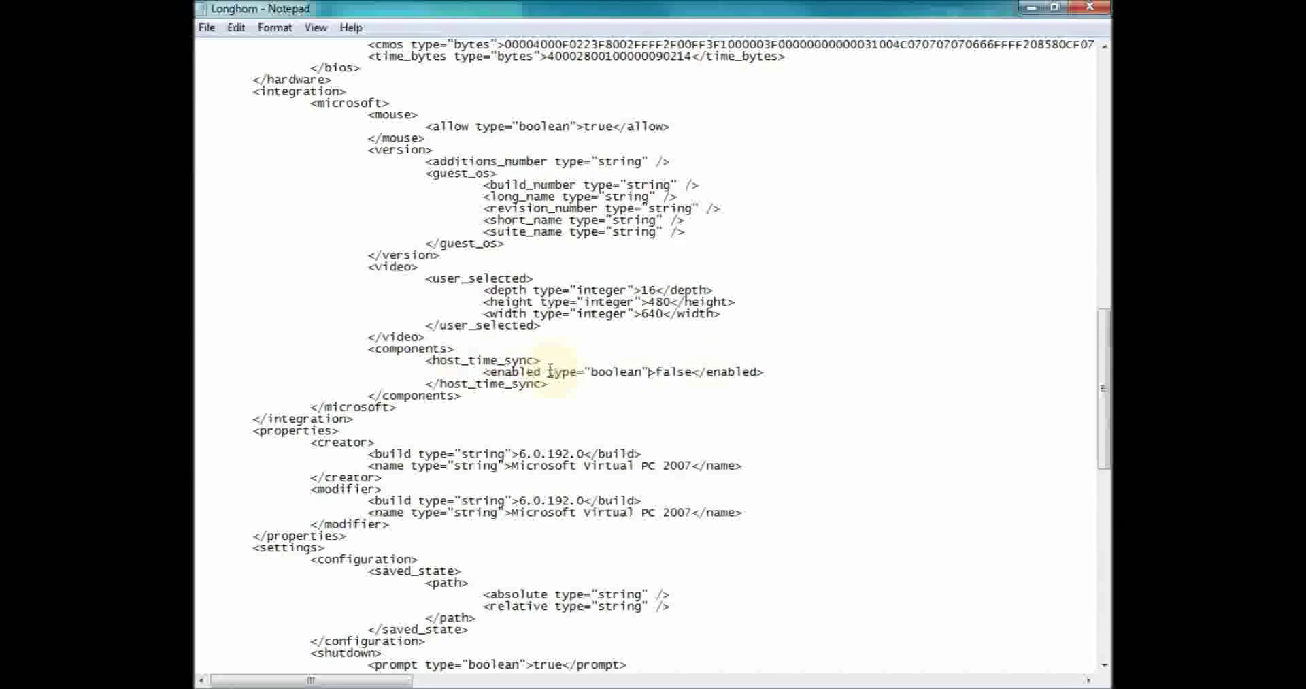
left_click_drag(549, 371, 647, 370)
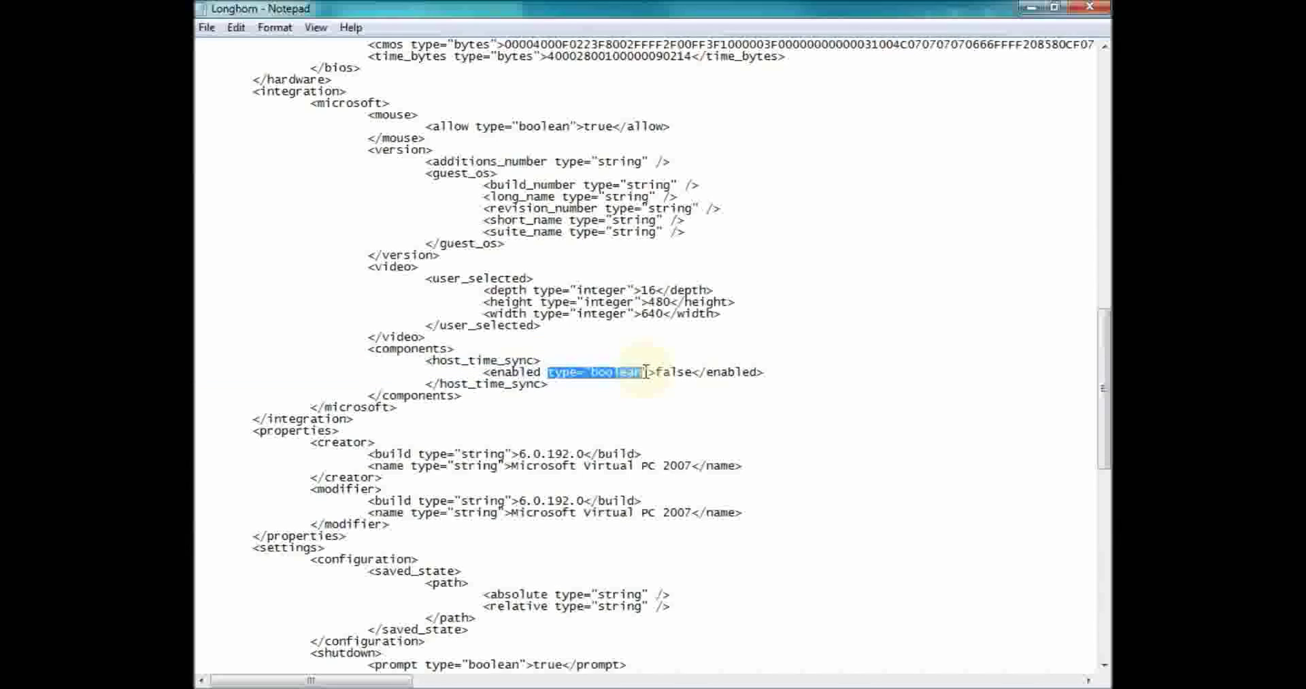
left_click(887, 361)
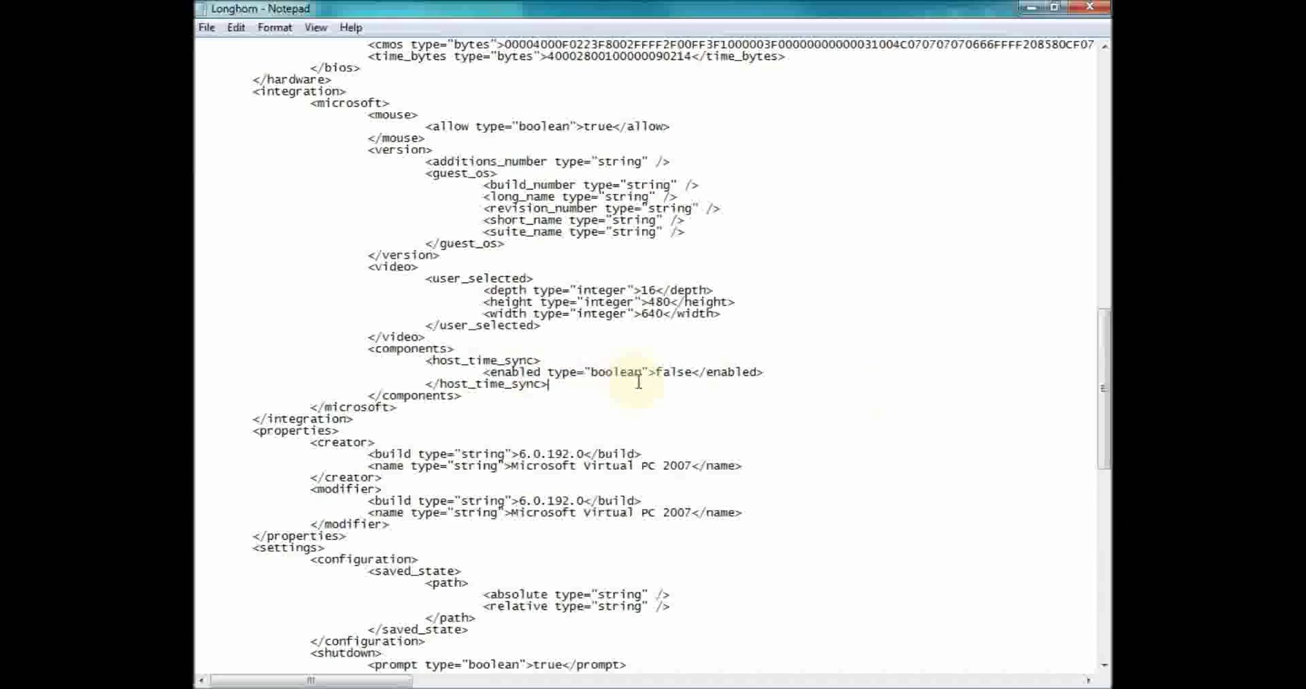
left_click_drag(643, 372, 542, 371)
left_click(811, 352)
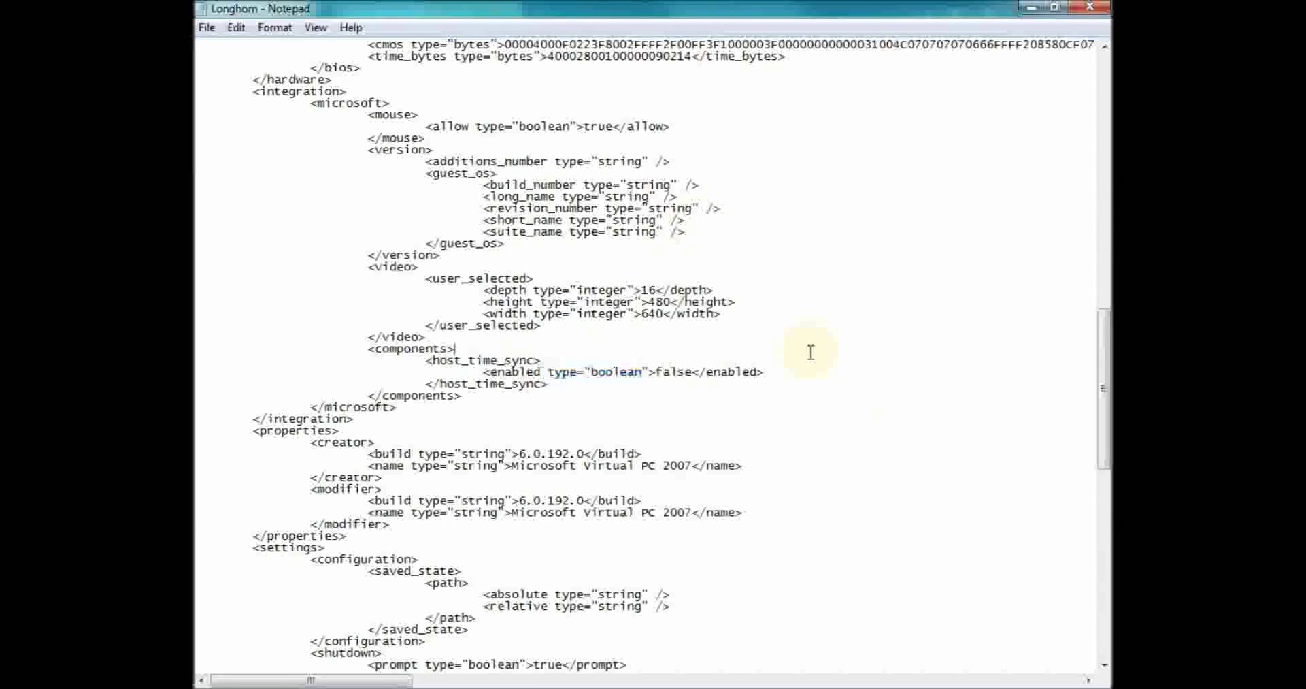
- Save the edited Longhorn.vmc settings file and close Notepad
left_click(1090, 6)
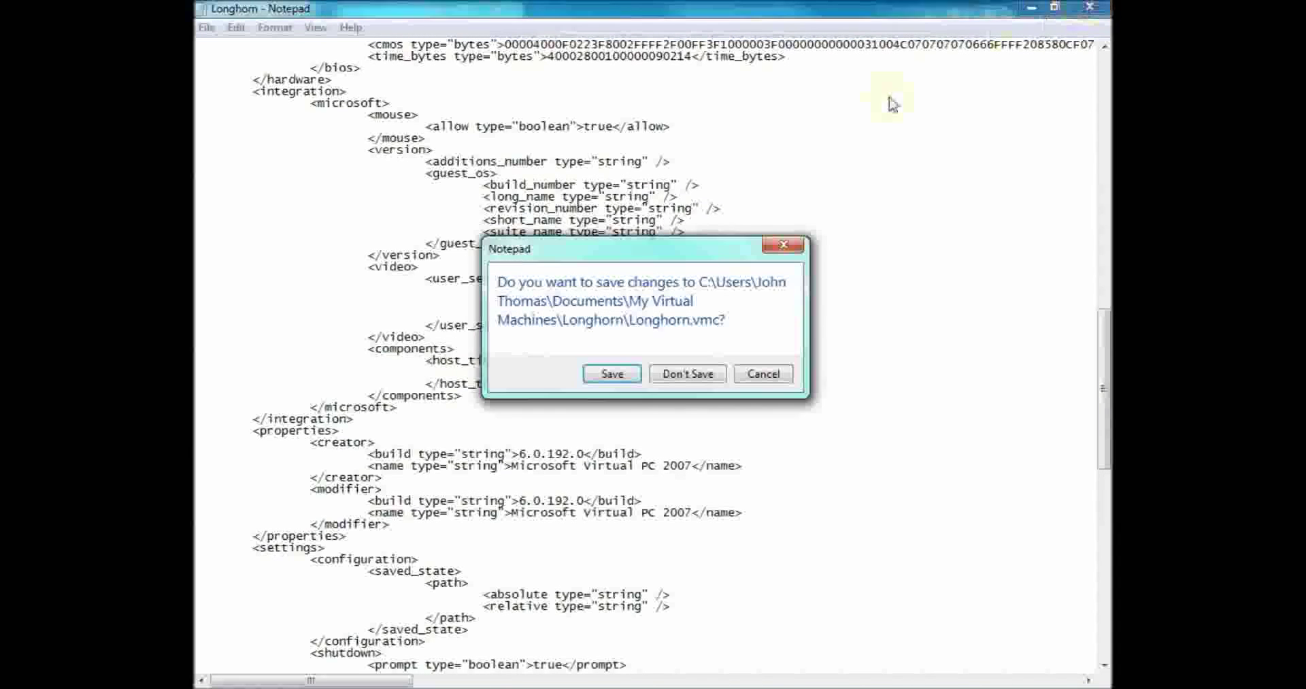
left_click(754, 374)
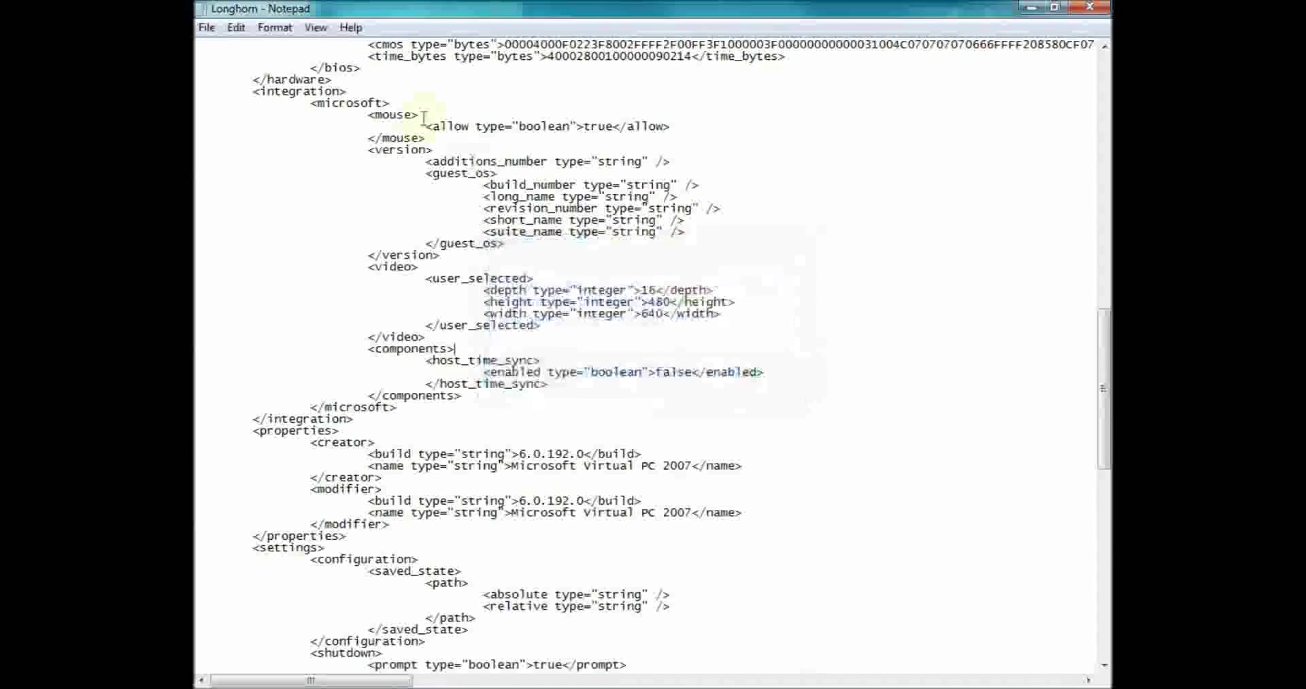
left_click(204, 28)
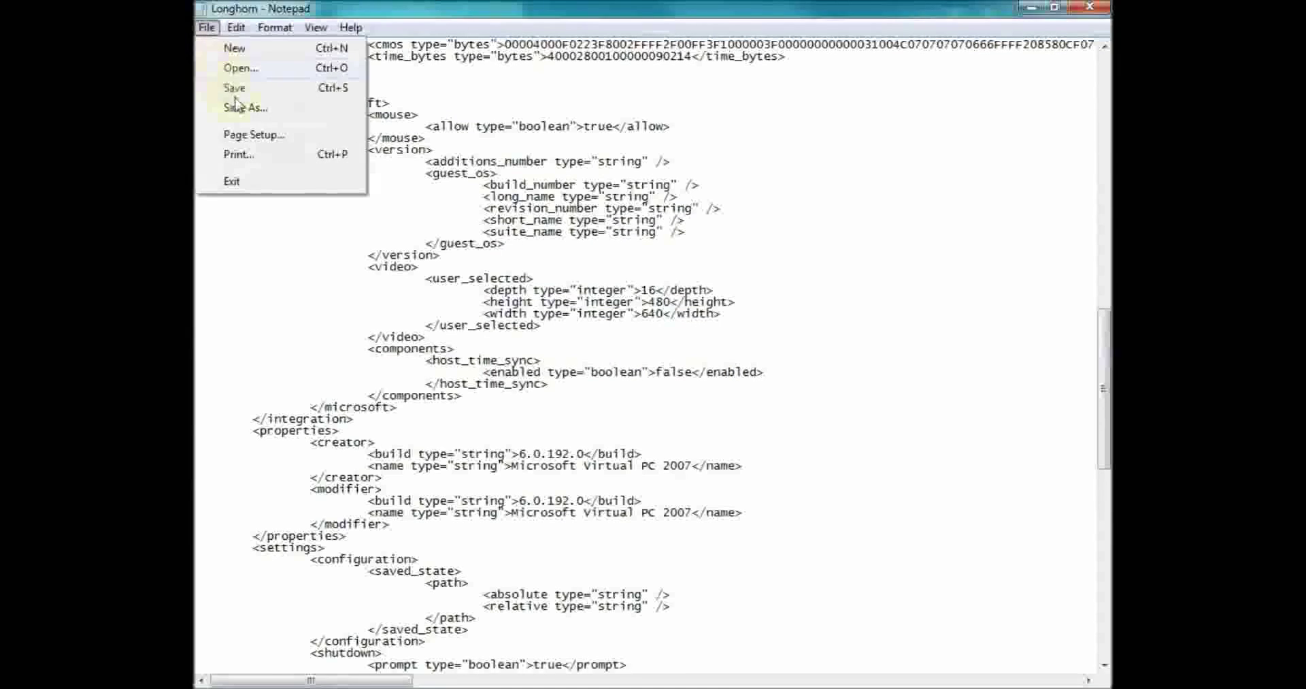
left_click(239, 91)
left_click(1090, 7)
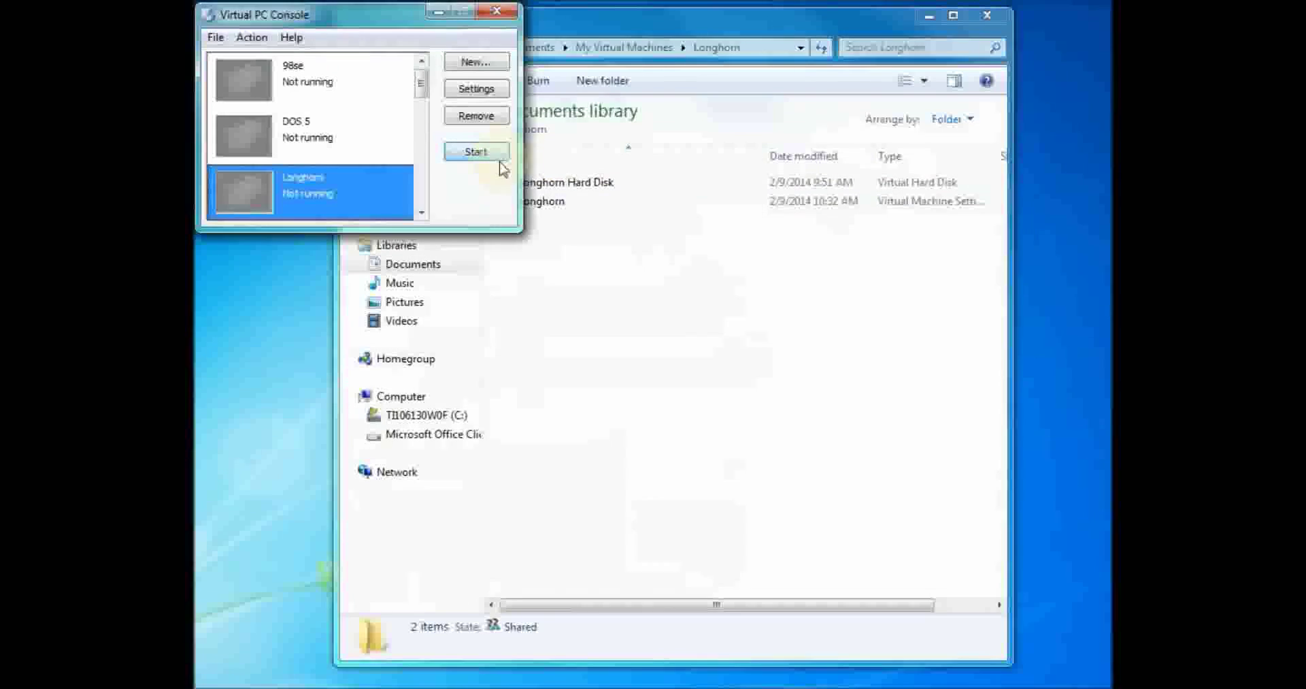
- Start the Longhorn virtual machine from its settings file and enter the BIOS setup utility
left_click(593, 205)
double_click(594, 205)
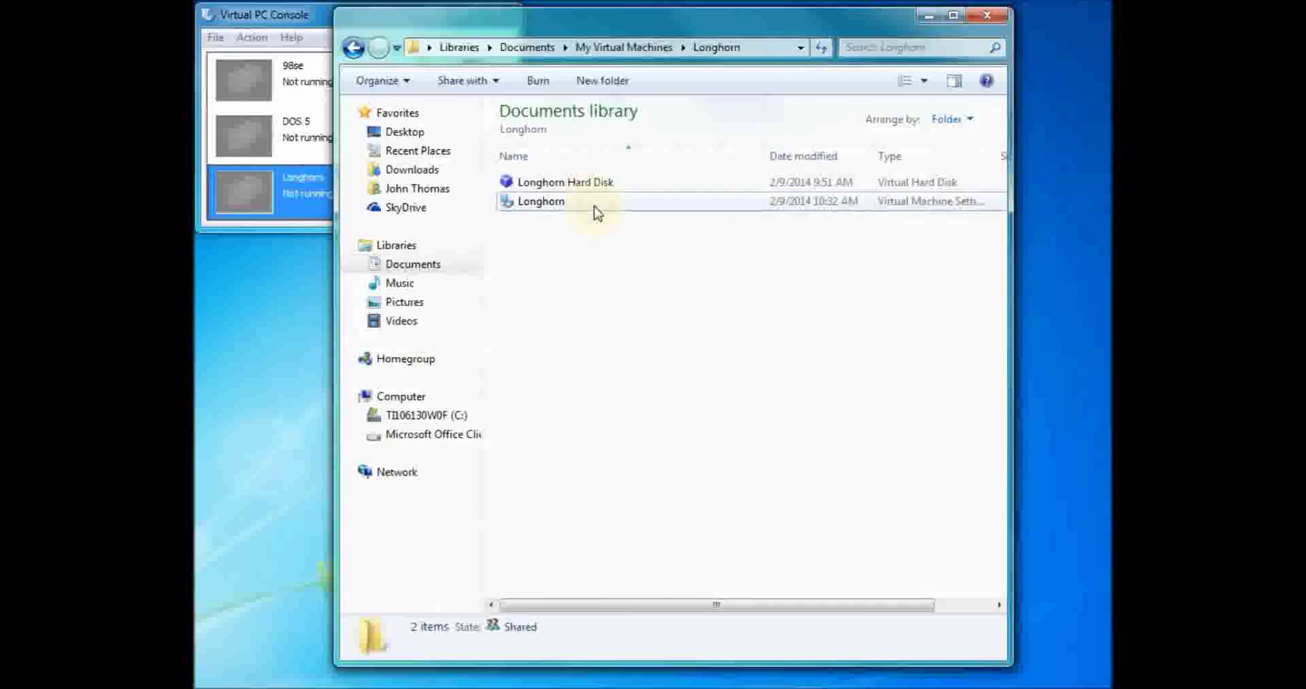
key("Delete")
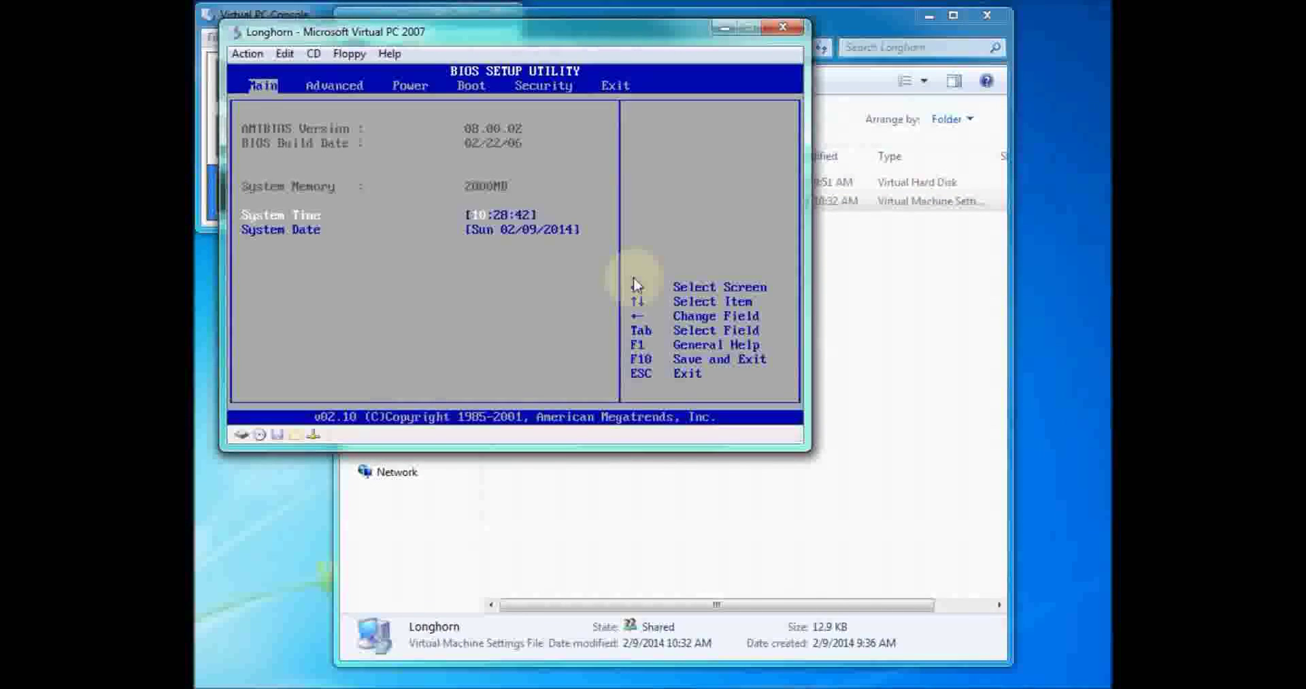
- Set the BIOS System Date to 09/24/2002
key("Down")
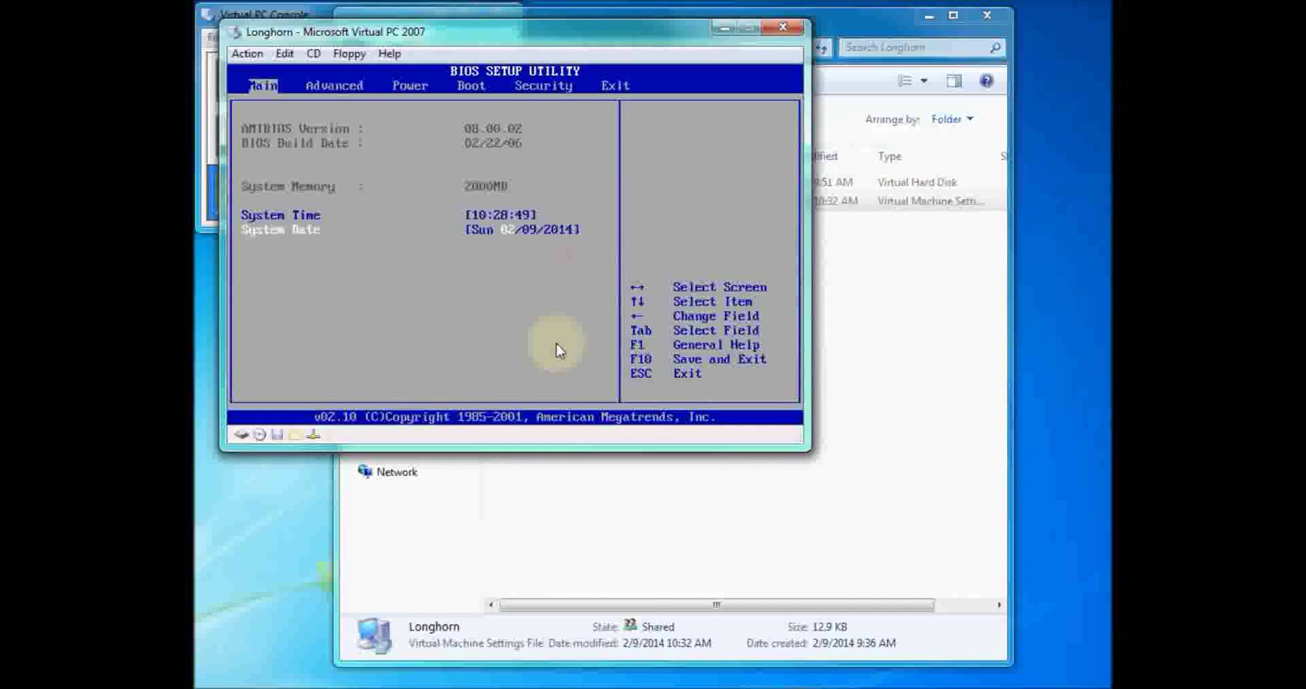
type("09")
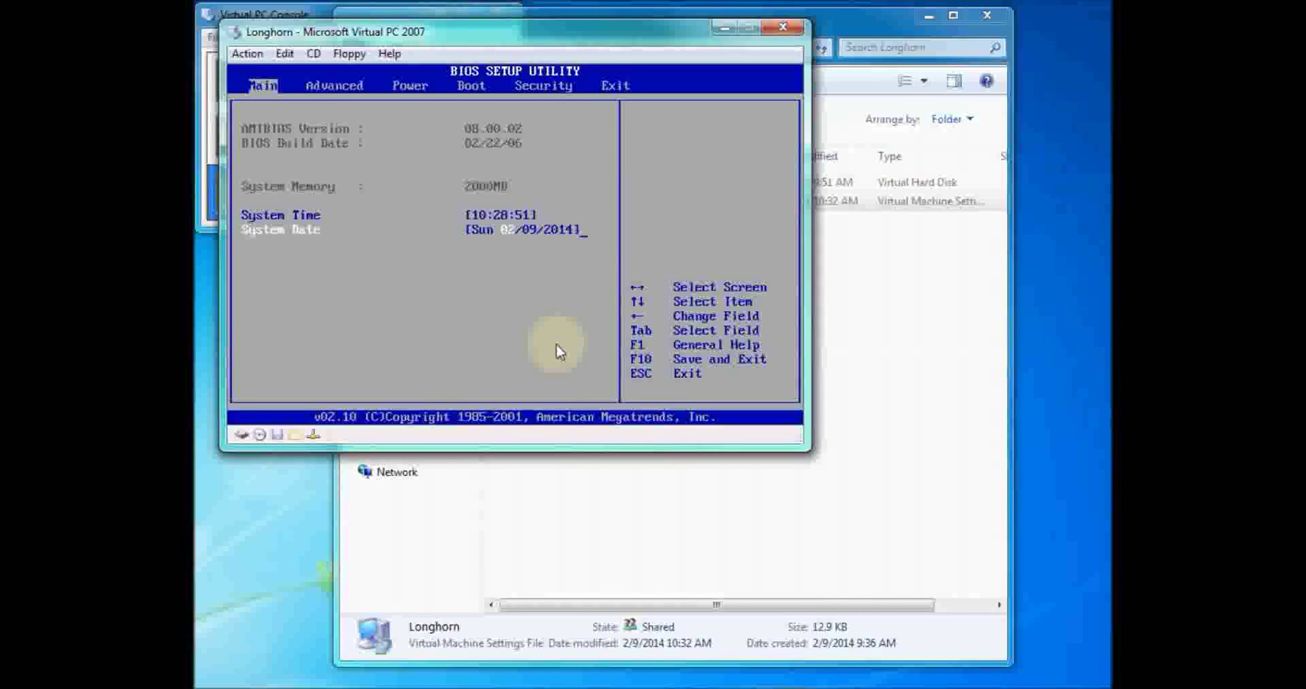
key("Tab")
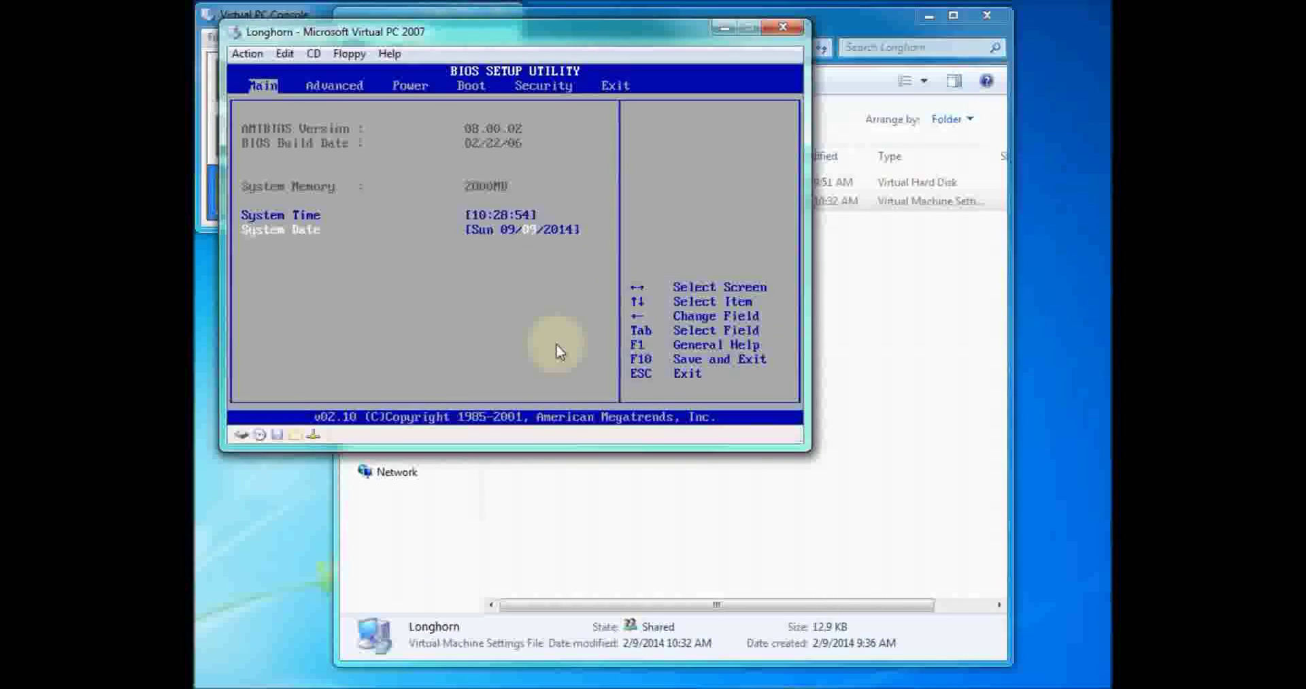
type("24")
key("Tab")
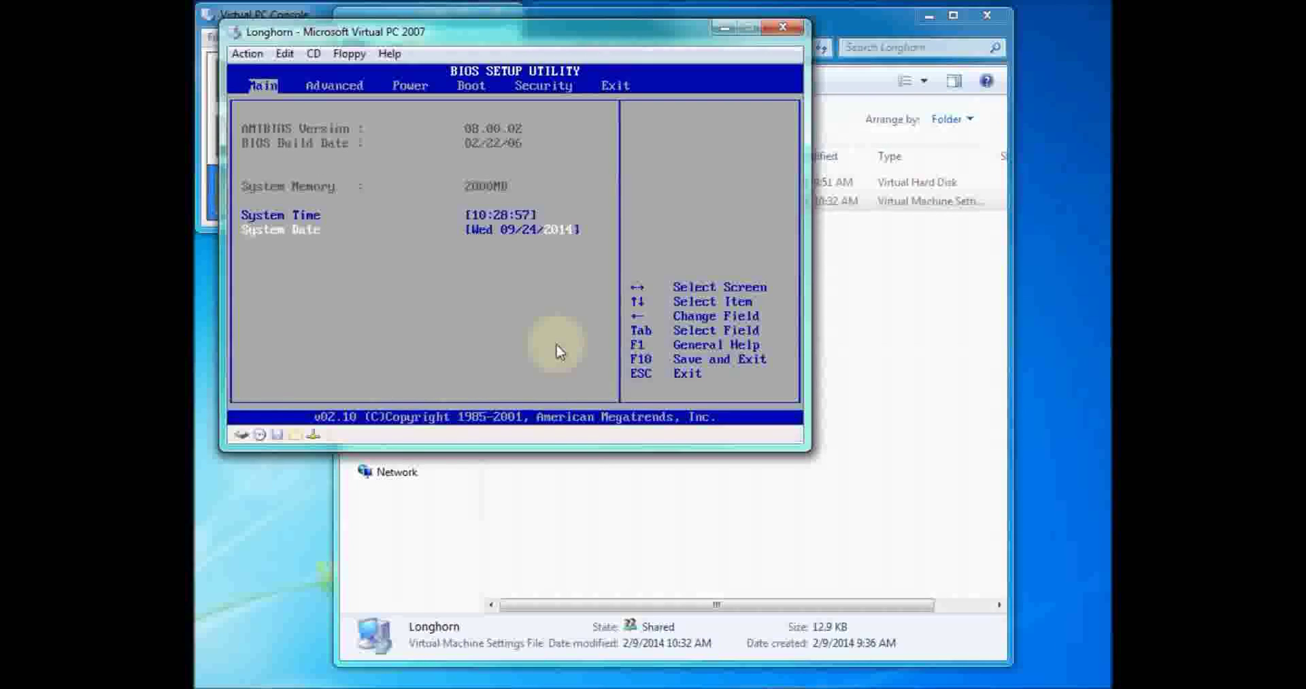
- Exit the BIOS setup with Exit Saving Changes and confirm, so the virtual machine restarts
key("Right")
key("Right")
key("Right")
key("Right")
key("Right")
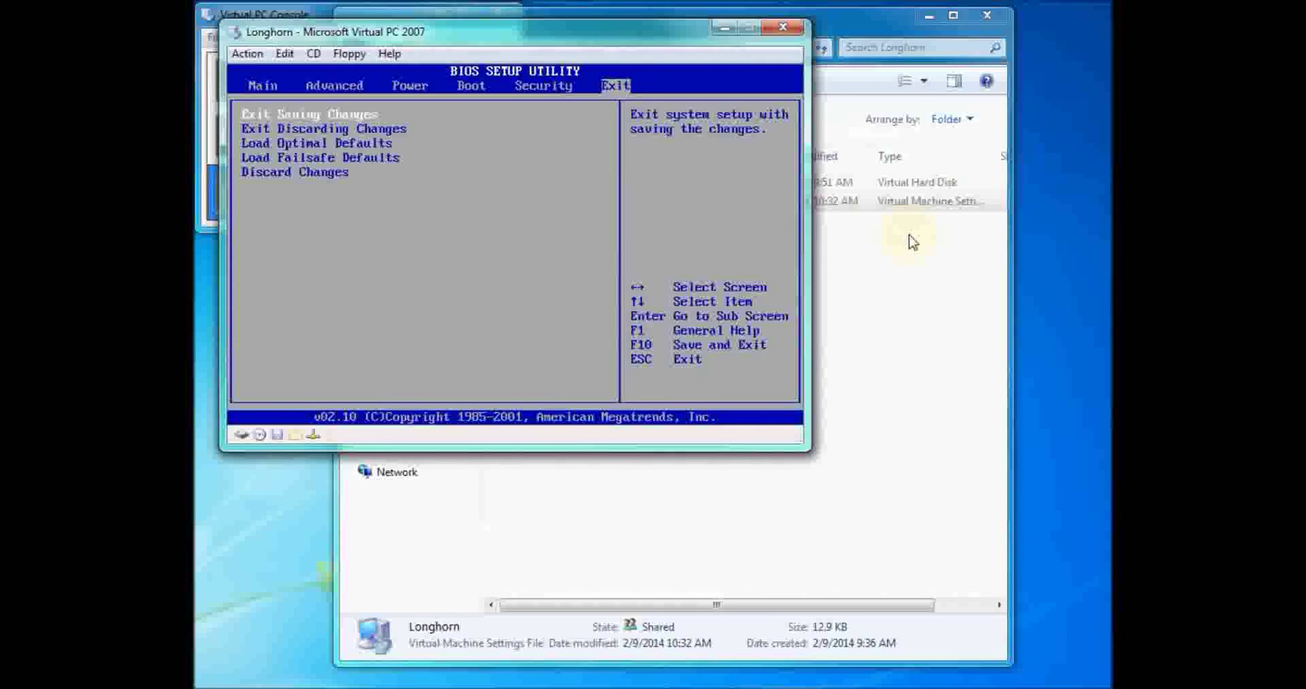
key("Return")
key("Return")
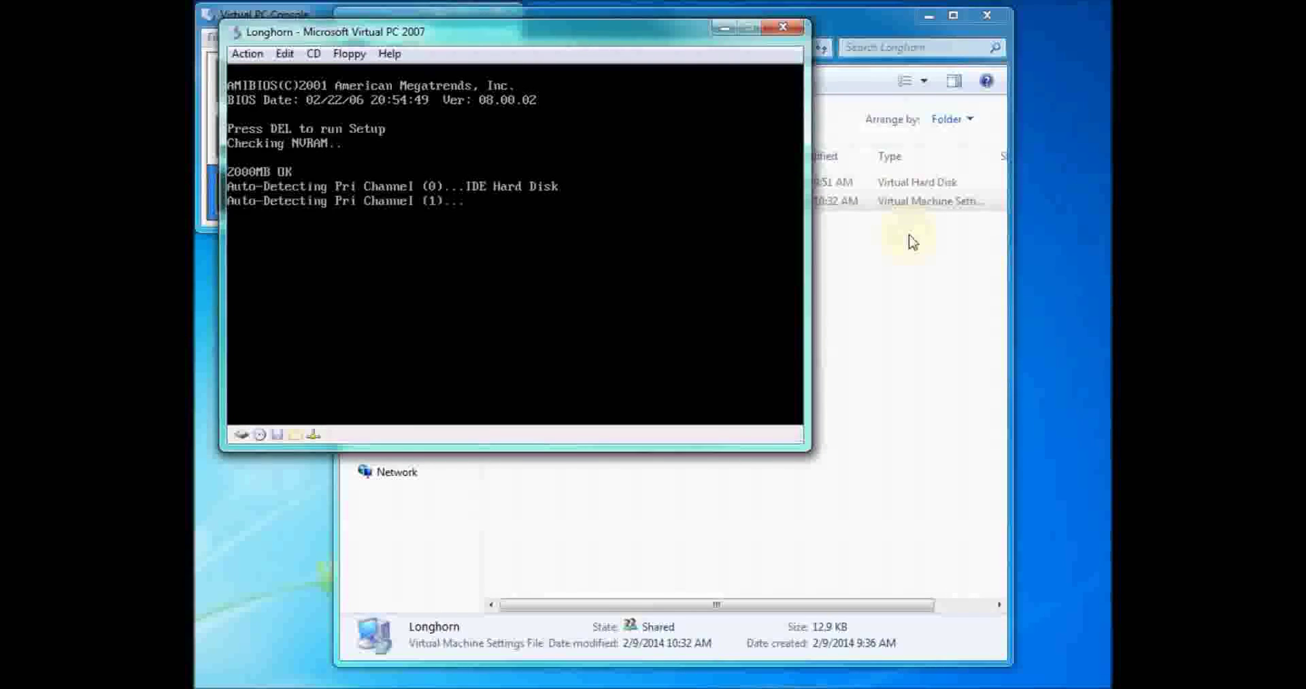
- Enter the BIOS setup again during the restart and check the System Date on the Main screen
key("Delete")
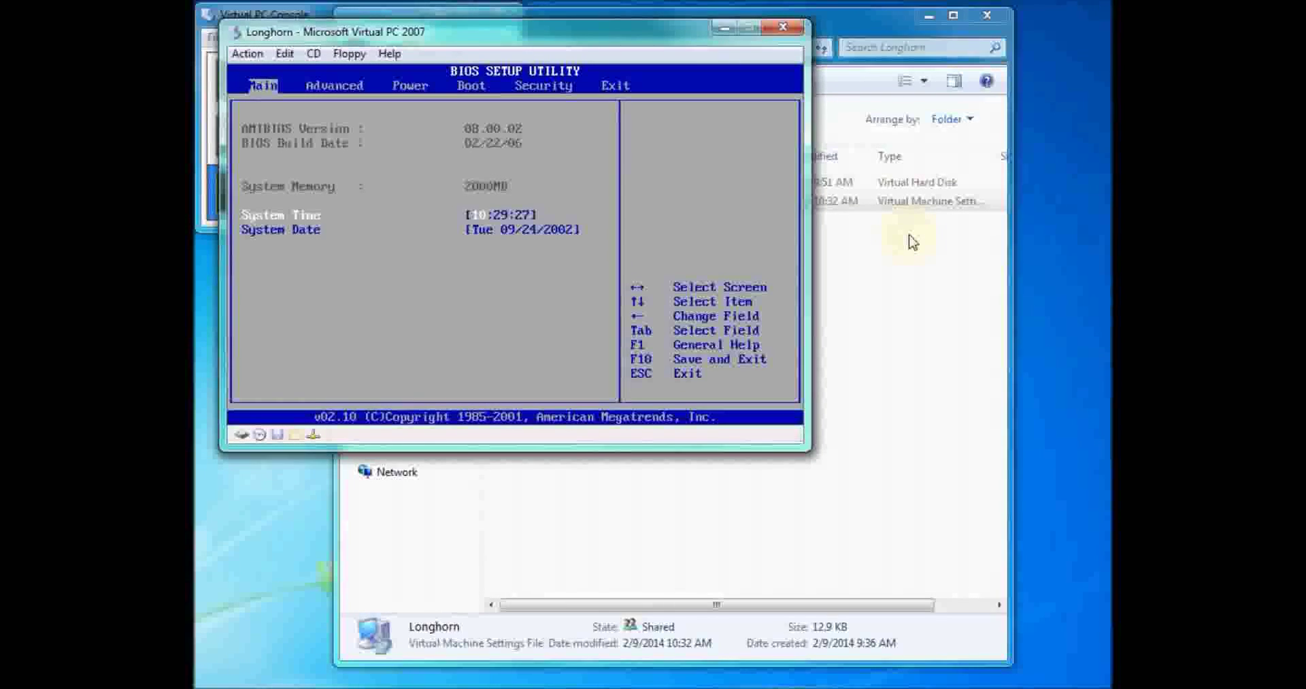
key("Right")
key("Right")
key("Left")
key("Left")
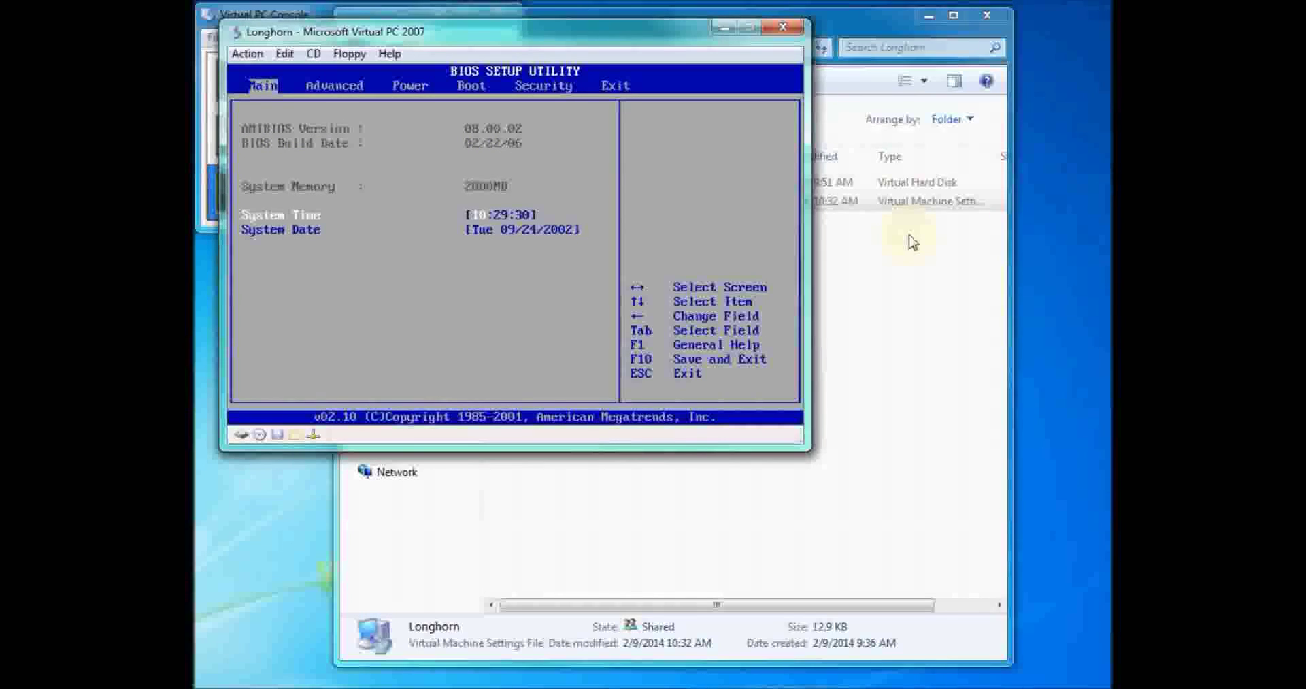
key("Down")
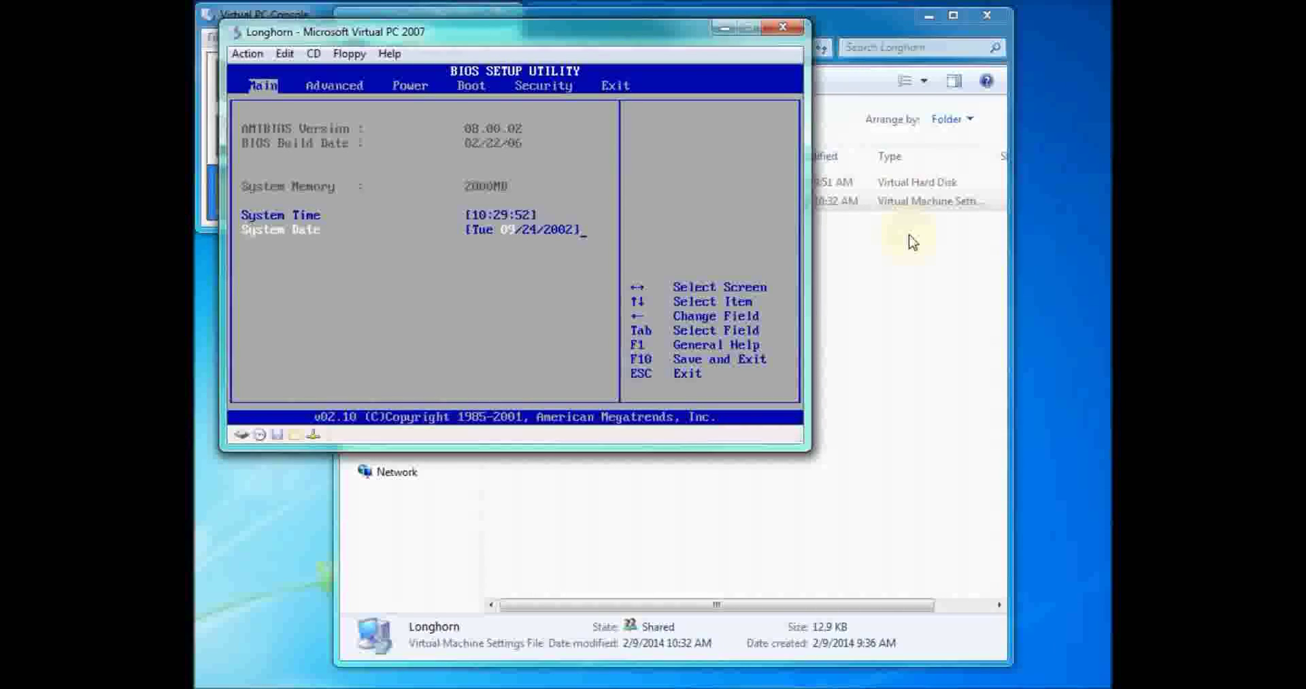
key("Up")
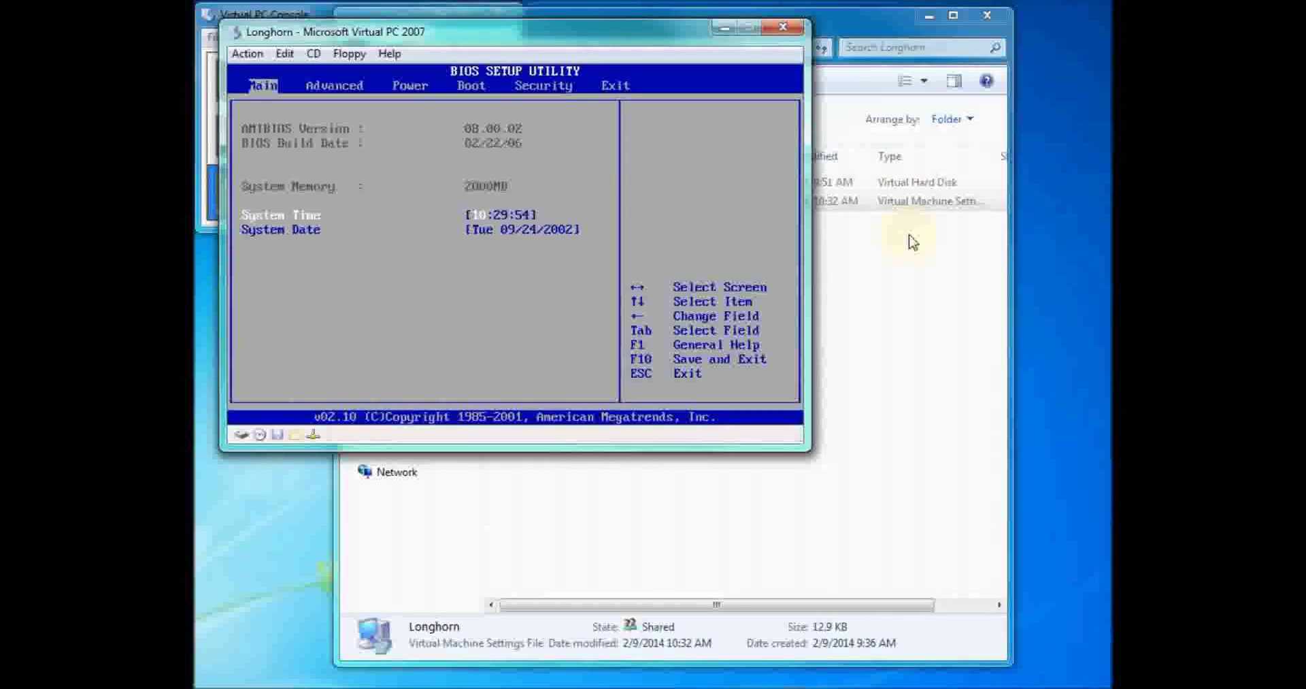
- Exit the BIOS setup saving changes to boot the virtual machine, and close the Longhorn folder window
key("Left")
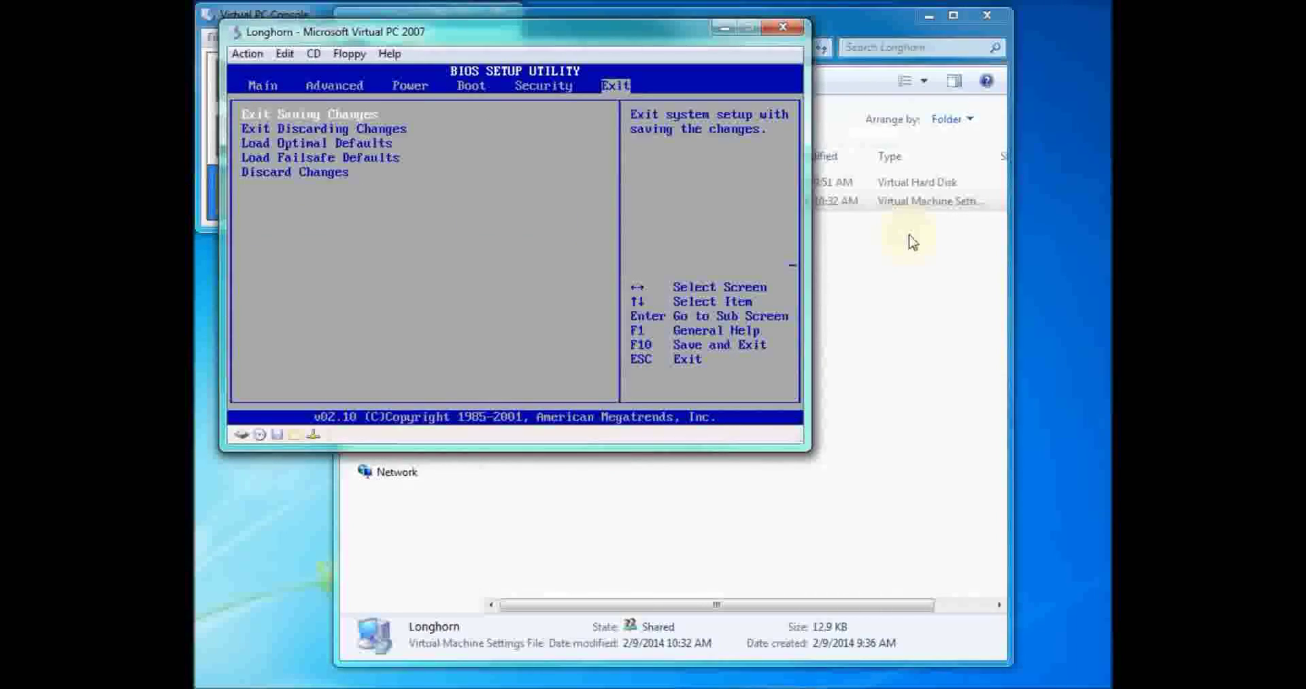
key("Return")
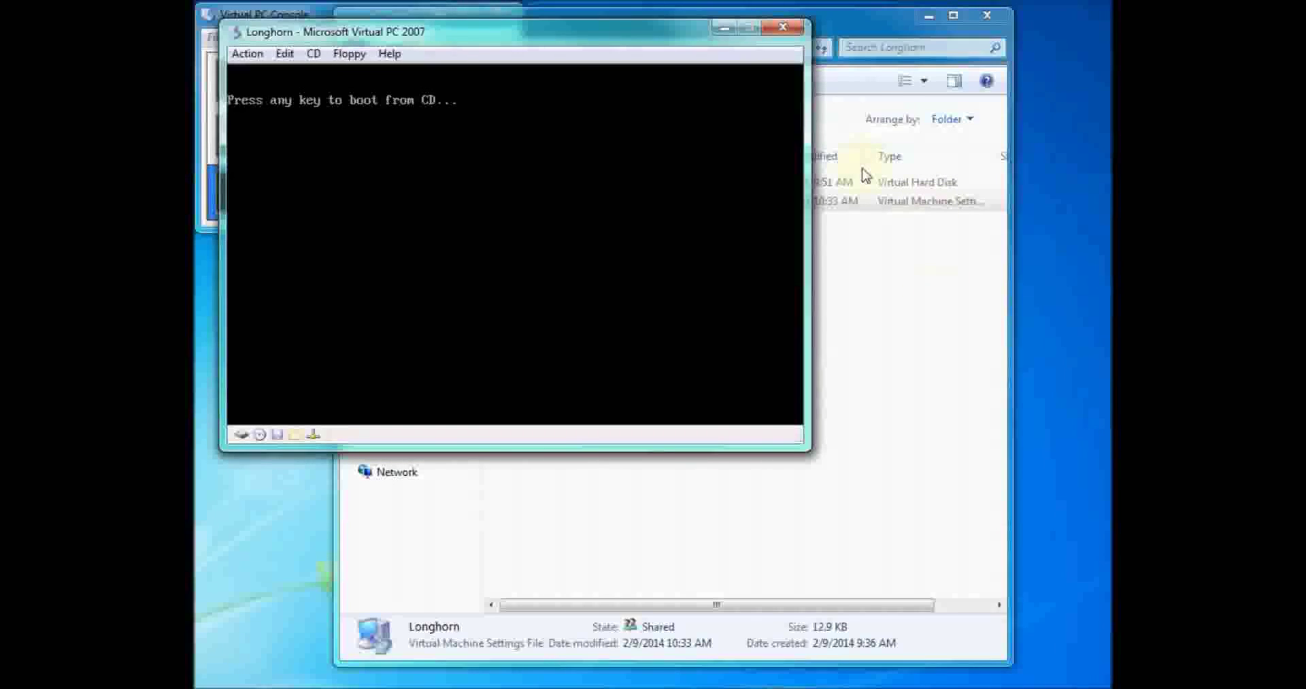
left_click(988, 15)
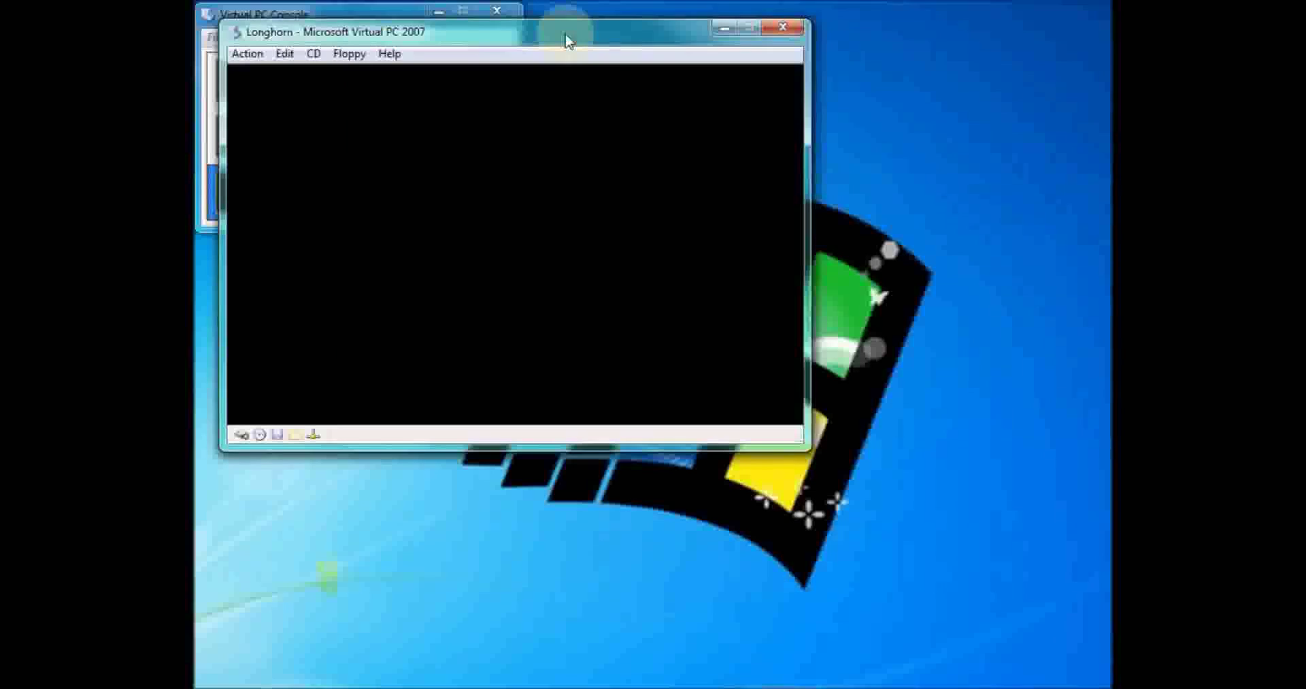